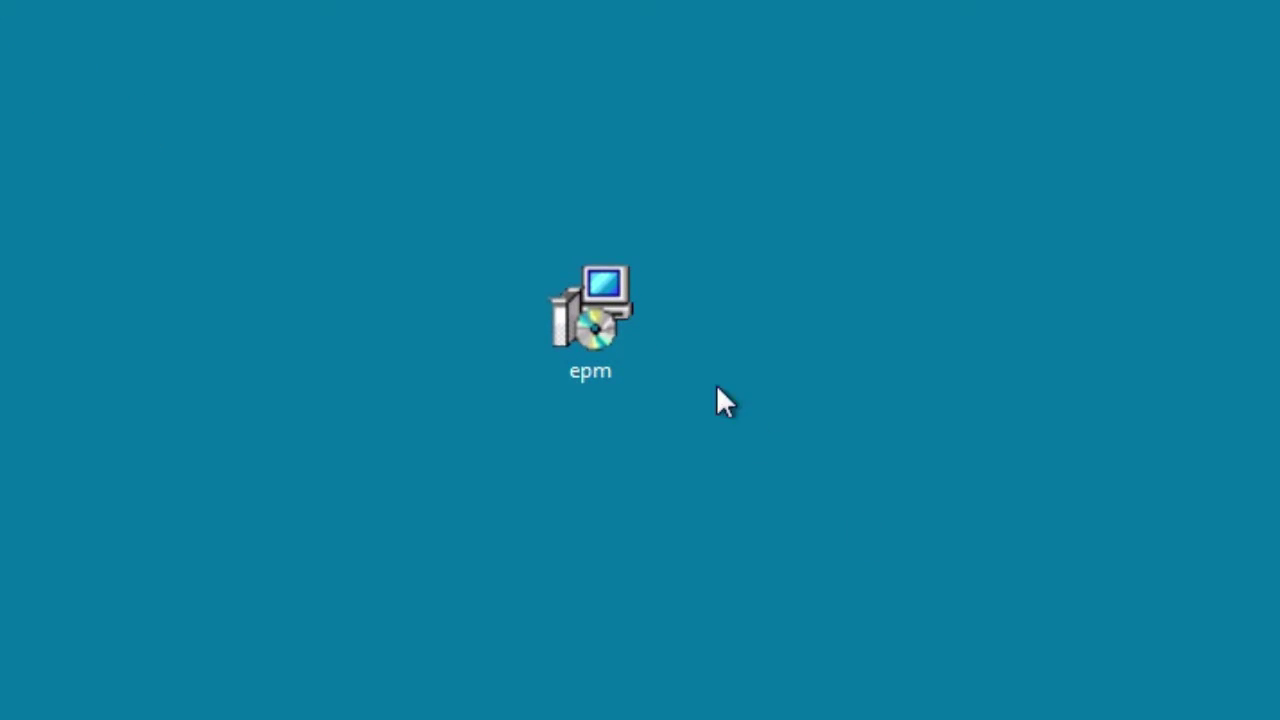
Launch the epm installer from the desktop and start the setup in Português (Portugal).
double_click(590, 291)
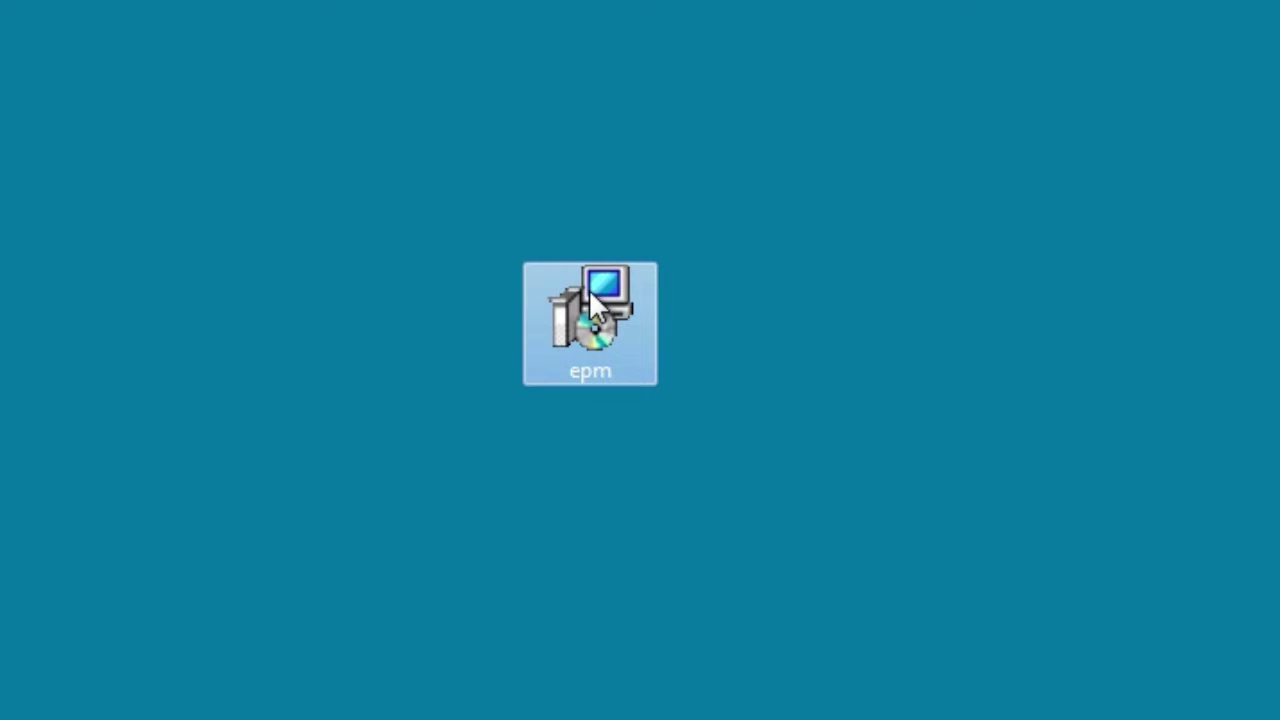
left_click(918, 395)
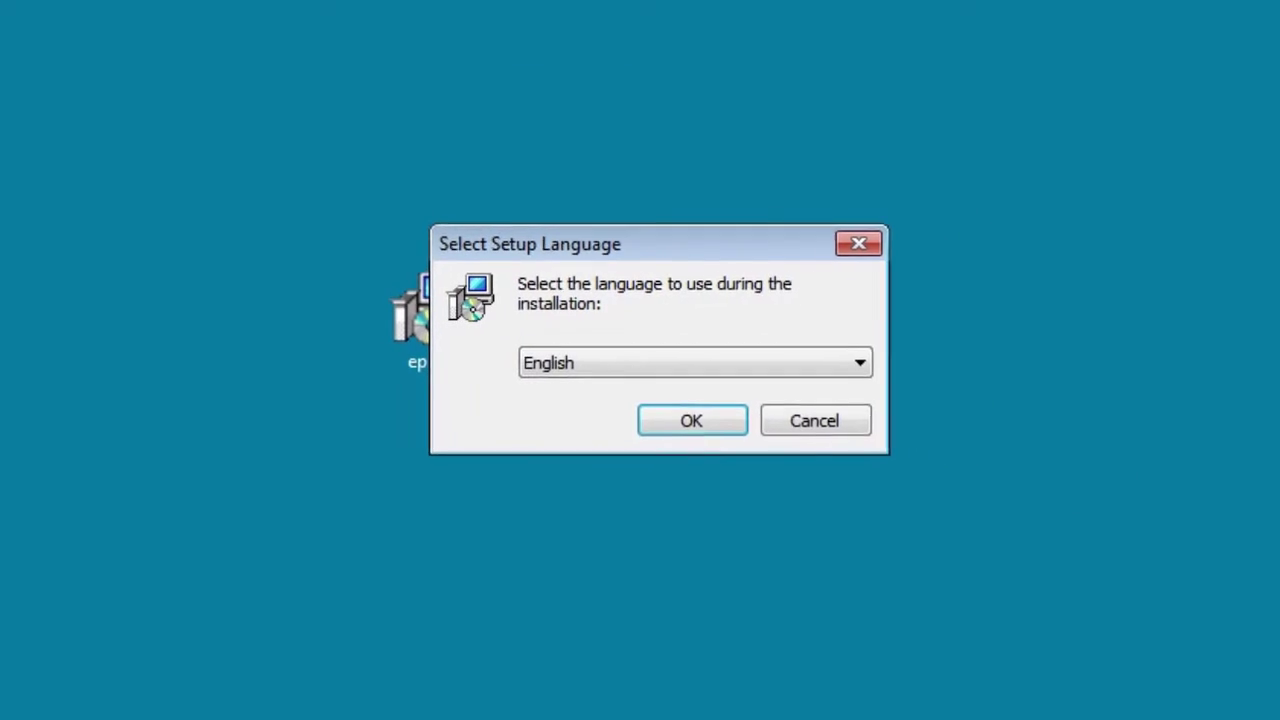
key("alt+Down")
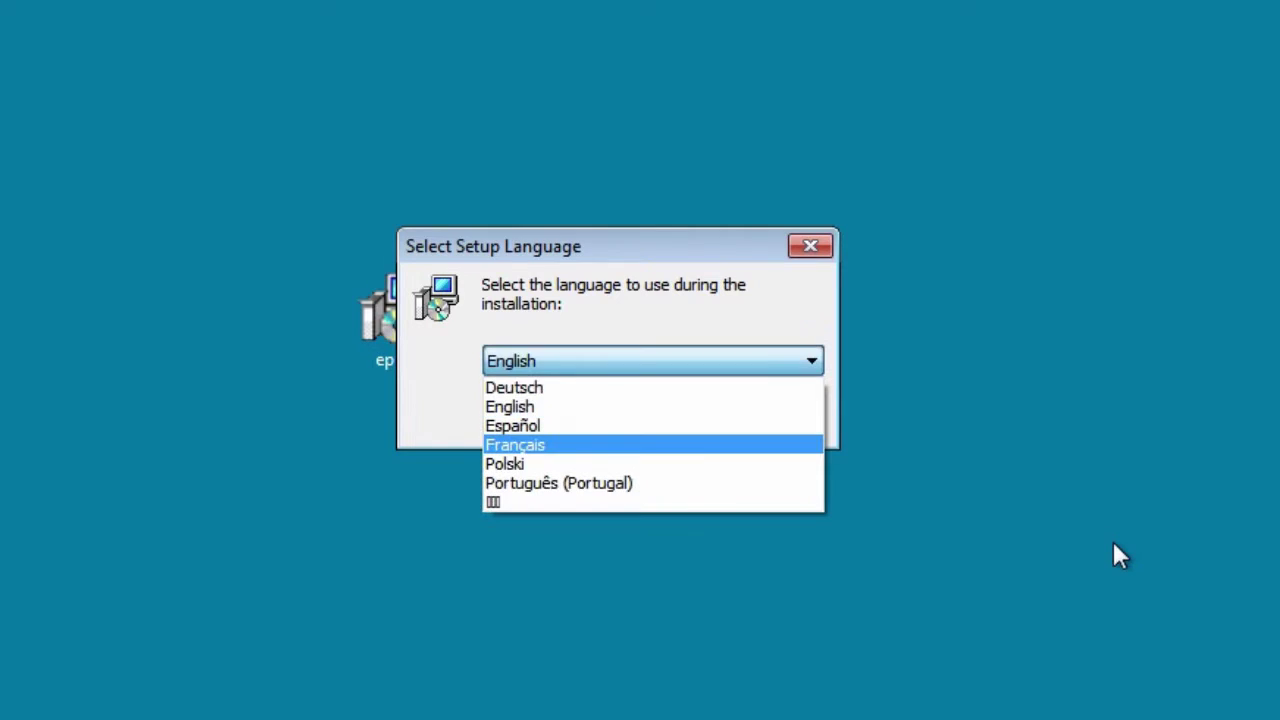
left_click(700, 484)
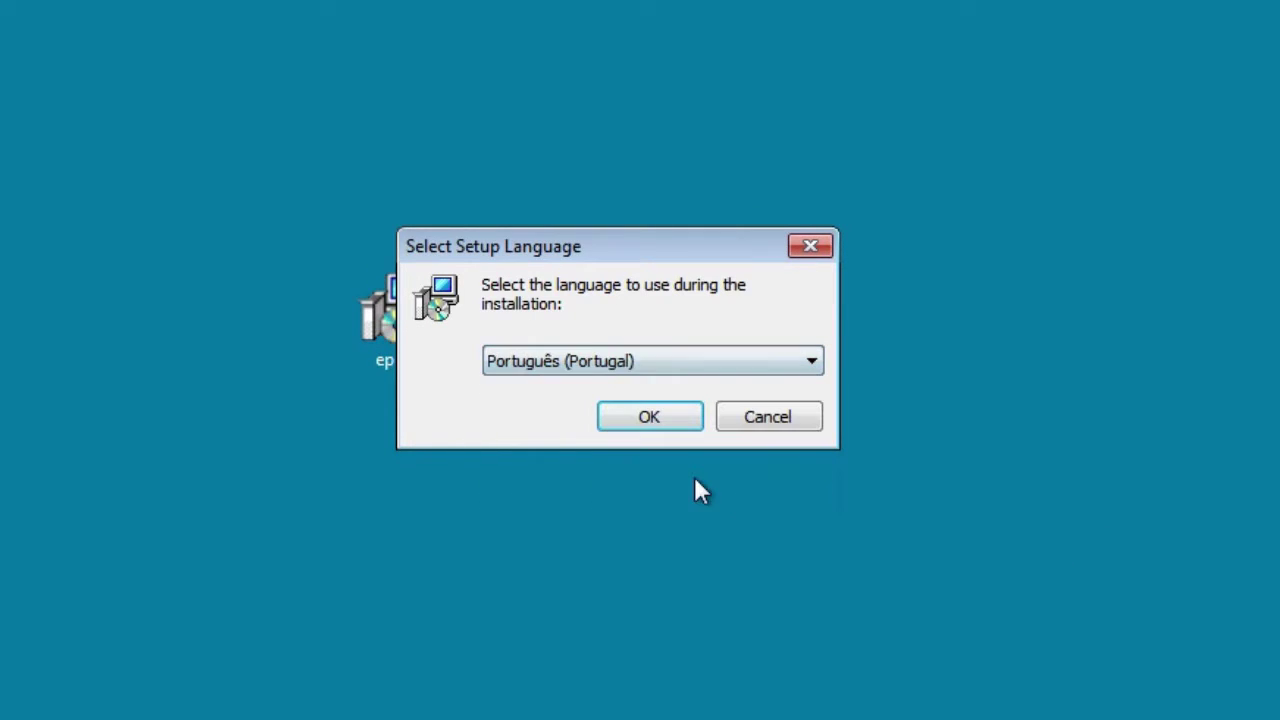
left_click(651, 432)
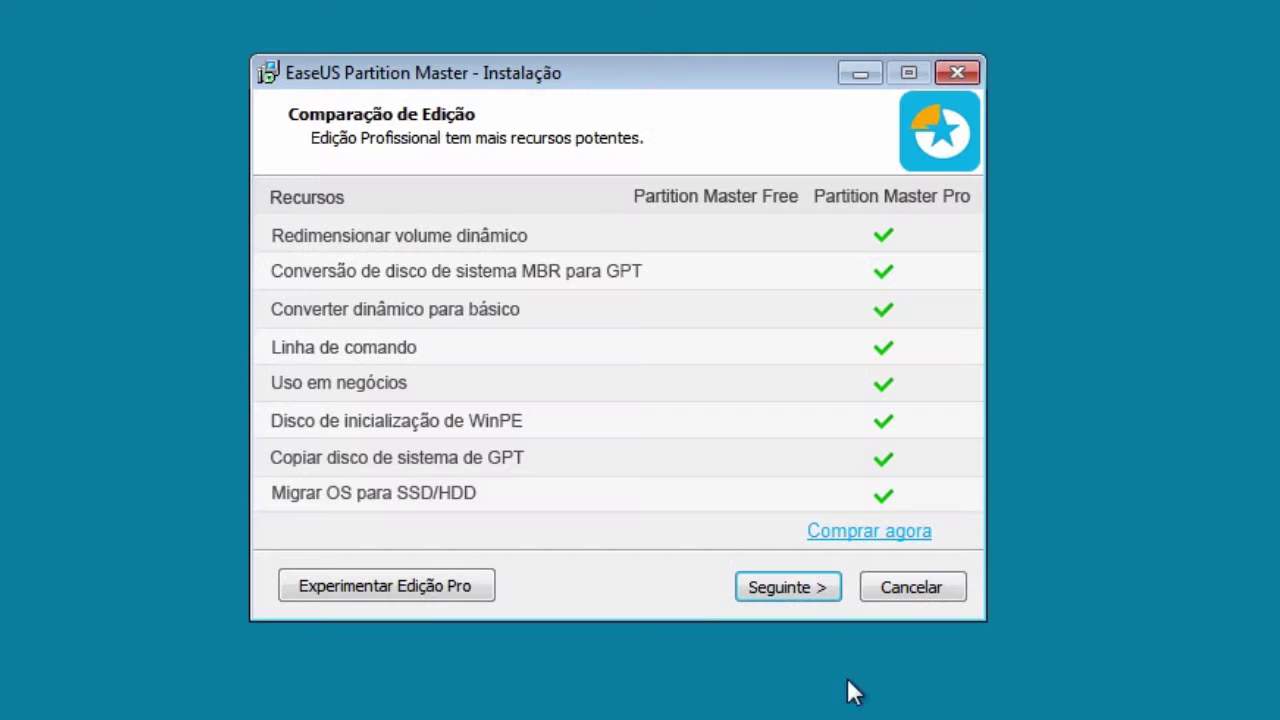
Continue with the free edition, accept the licence agreement, and opt out of the customer experience programme, keeping the default installation folder.
key("Return")
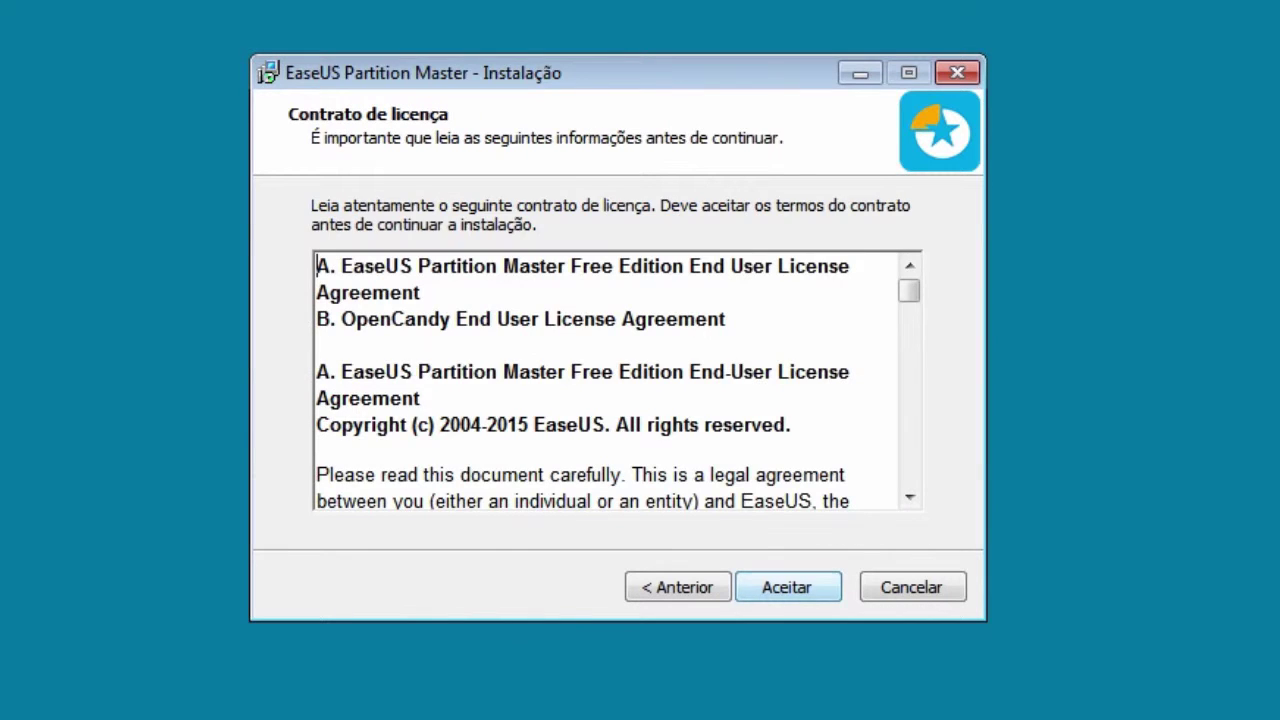
left_click(803, 596)
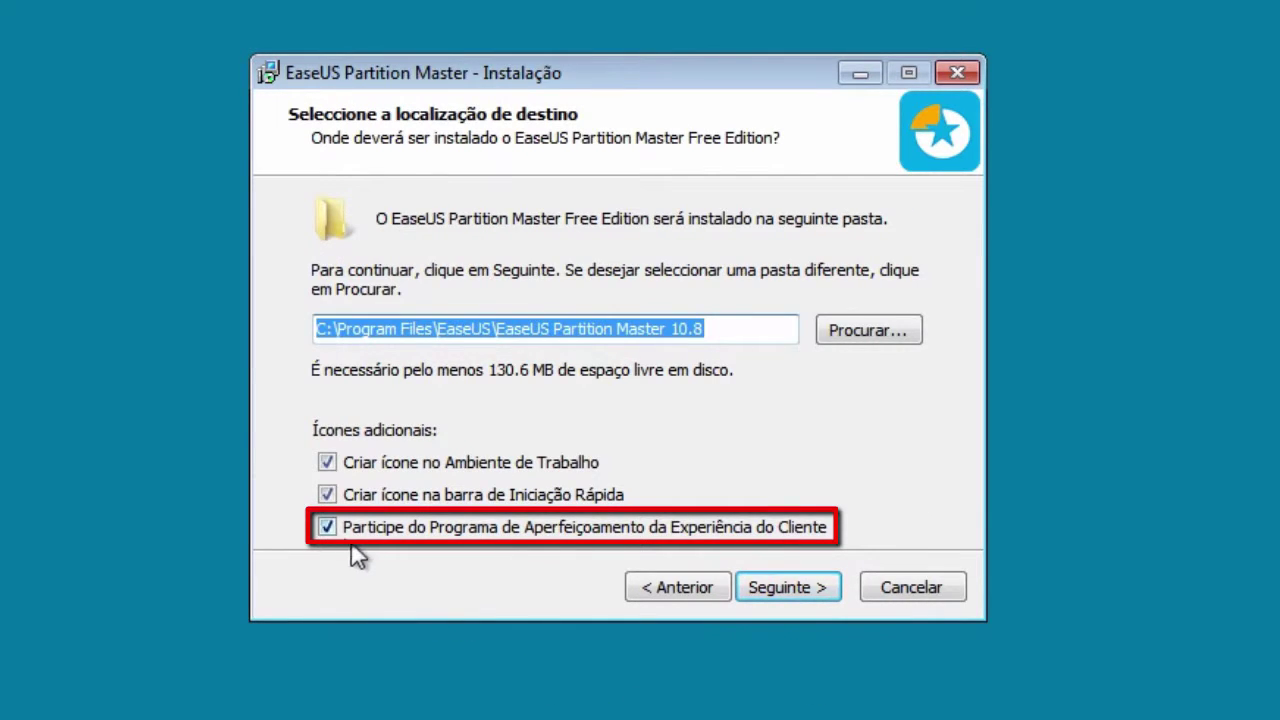
left_click(327, 527)
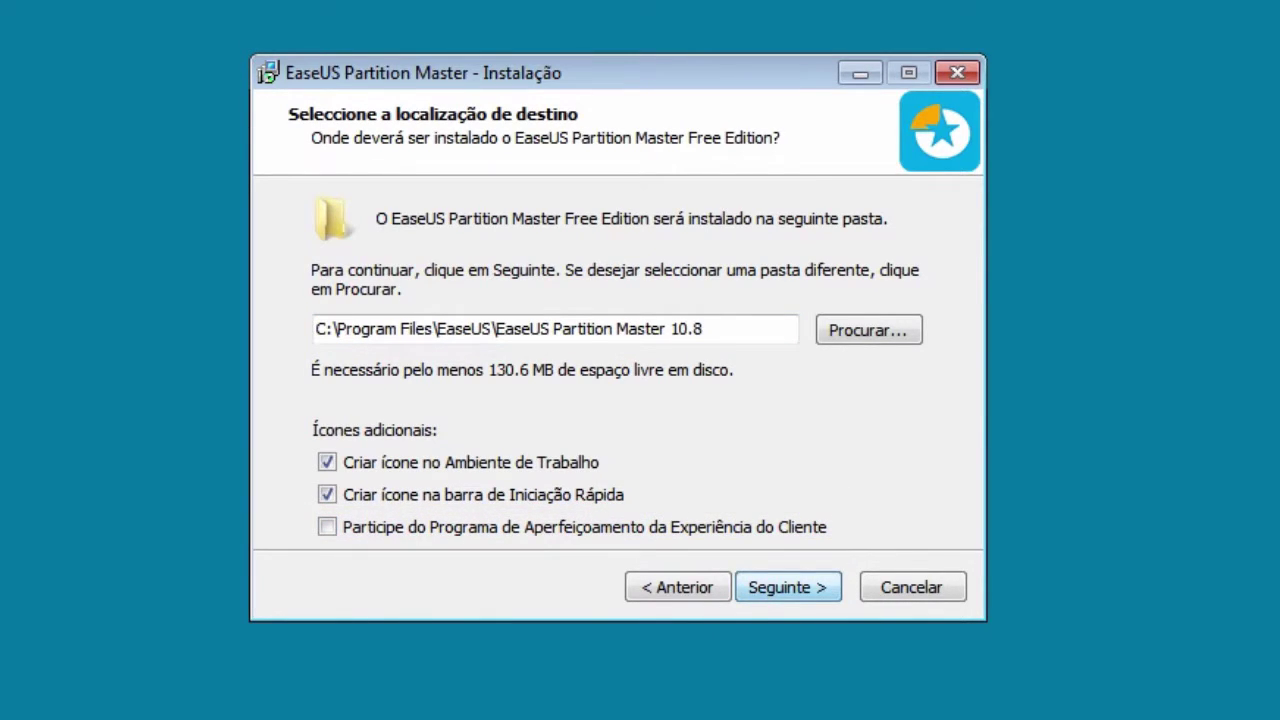
left_click(788, 588)
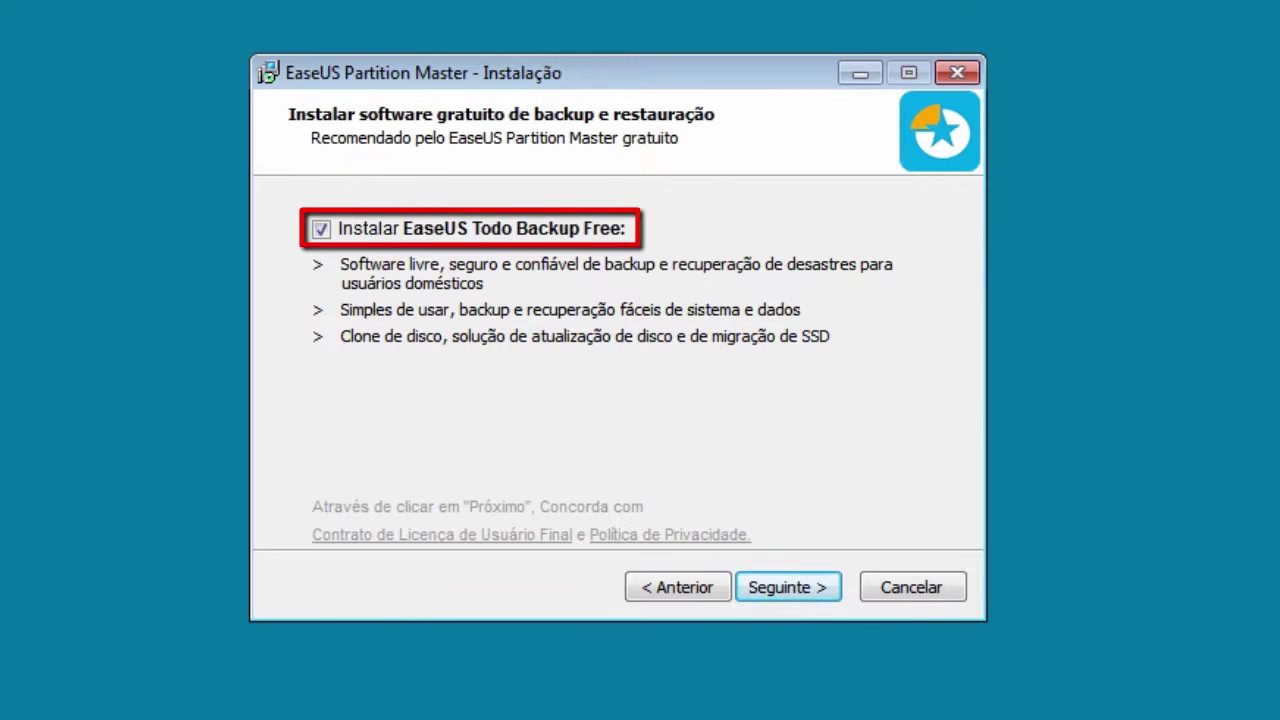
Decline installing EaseUS Todo Backup Free and skip the newsletter form with the name and e-mail left blank.
left_click(321, 231)
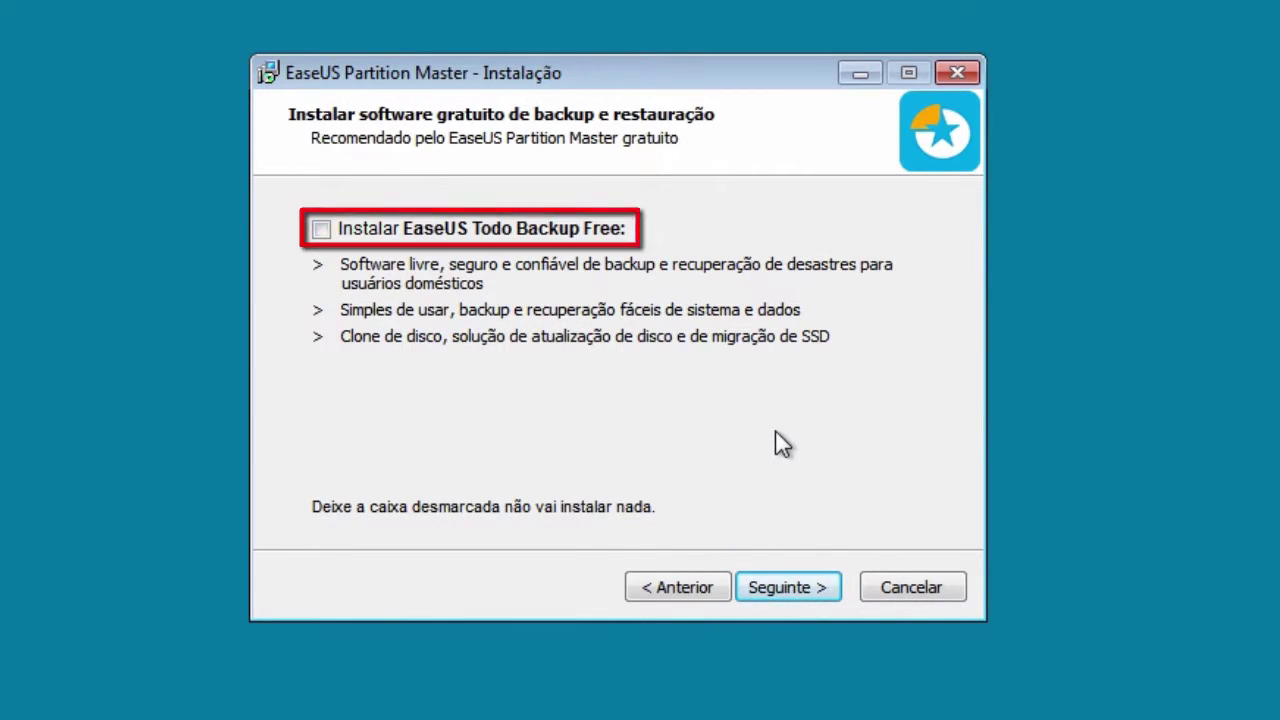
left_click(838, 594)
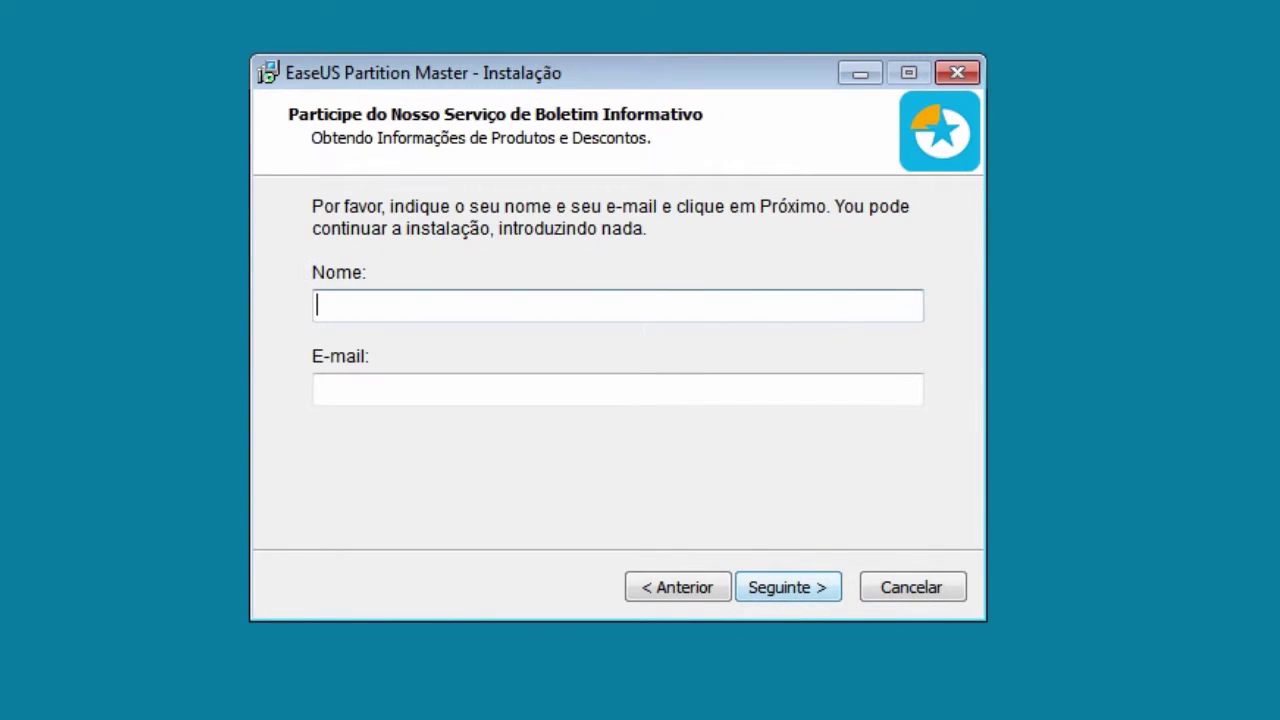
left_click(792, 600)
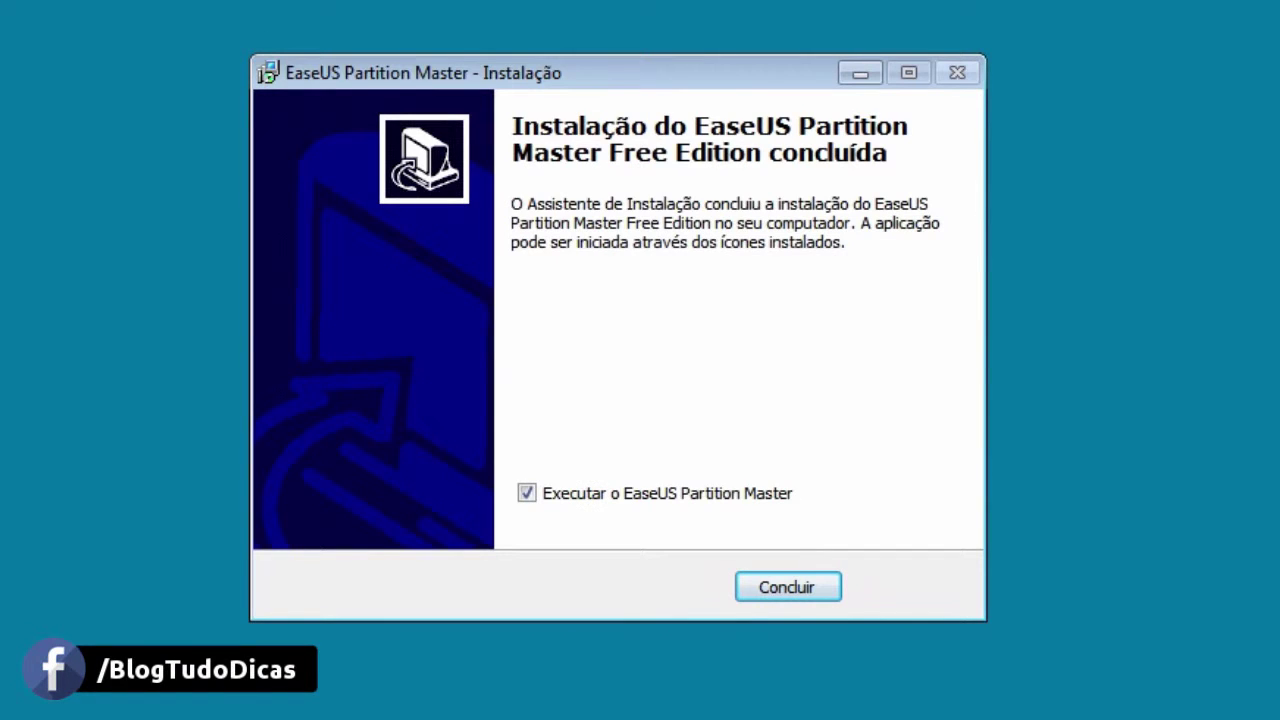
Finish the installation with EaseUS Partition Master set to run, and start the partition management application.
left_click(787, 588)
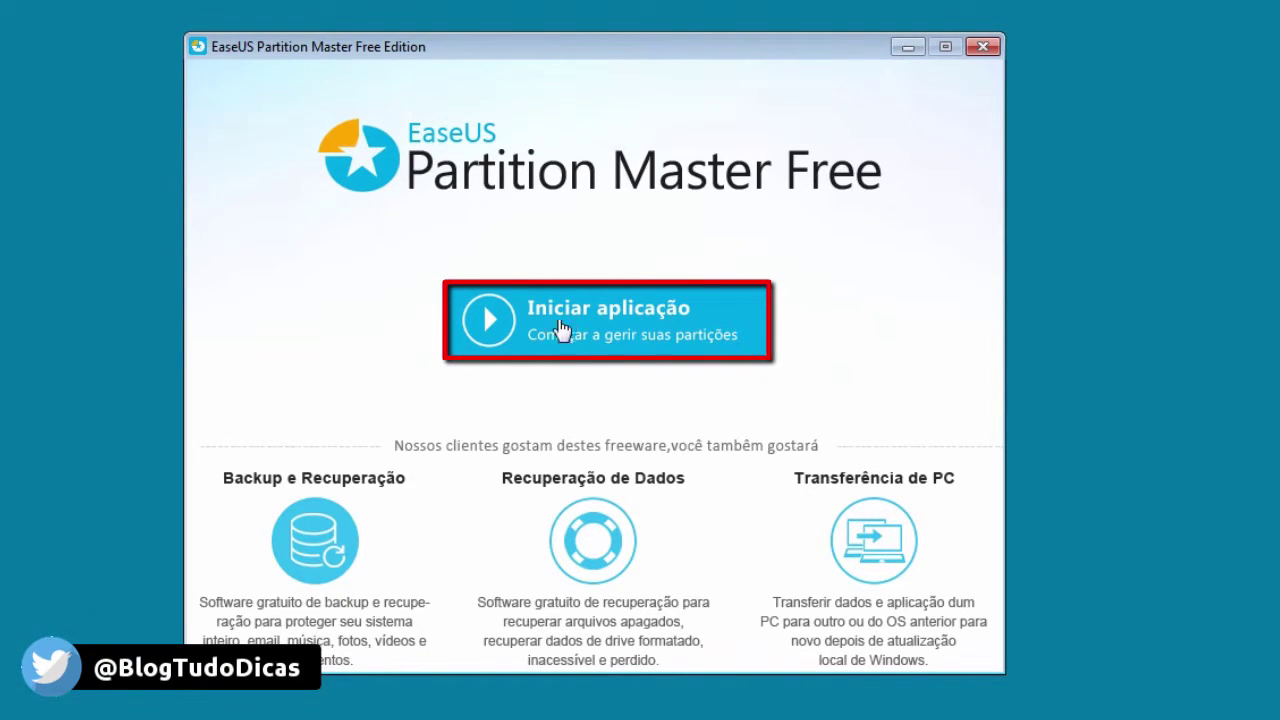
left_click(614, 330)
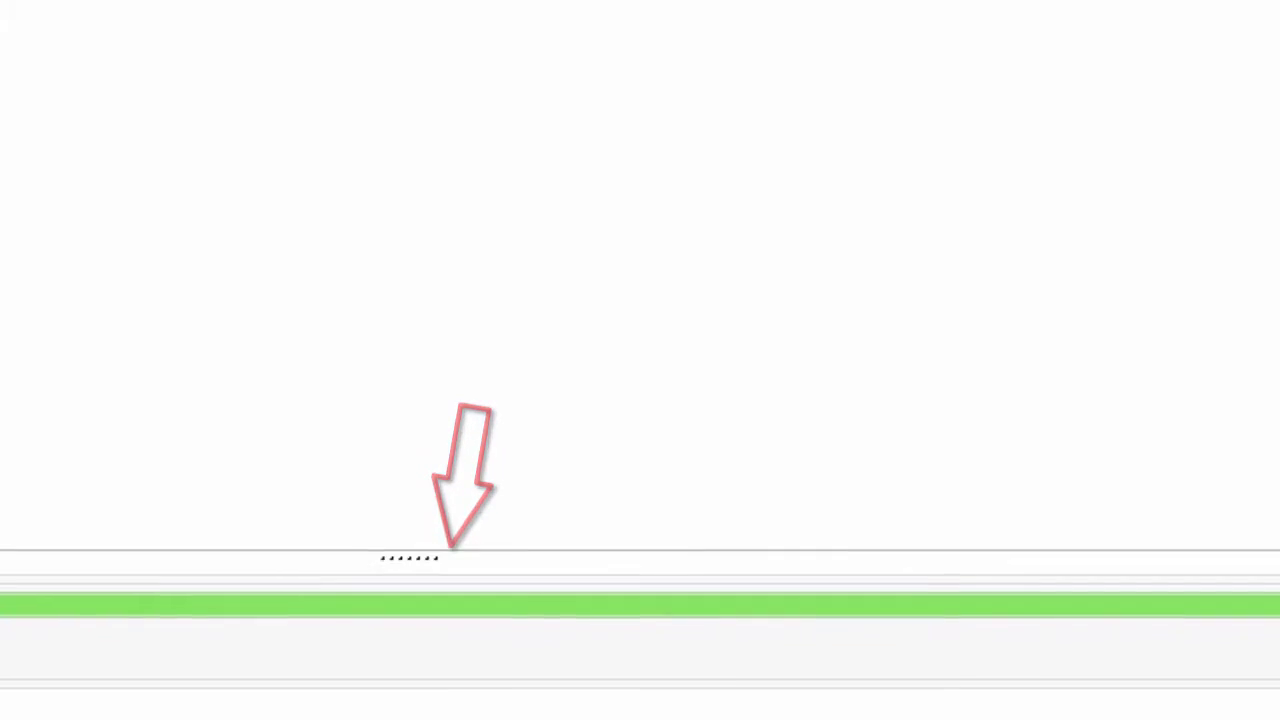
Shrink the C: partition to 17,00 GB from its end, leaving 12,47 GB unallocated after it.
left_click(300, 615)
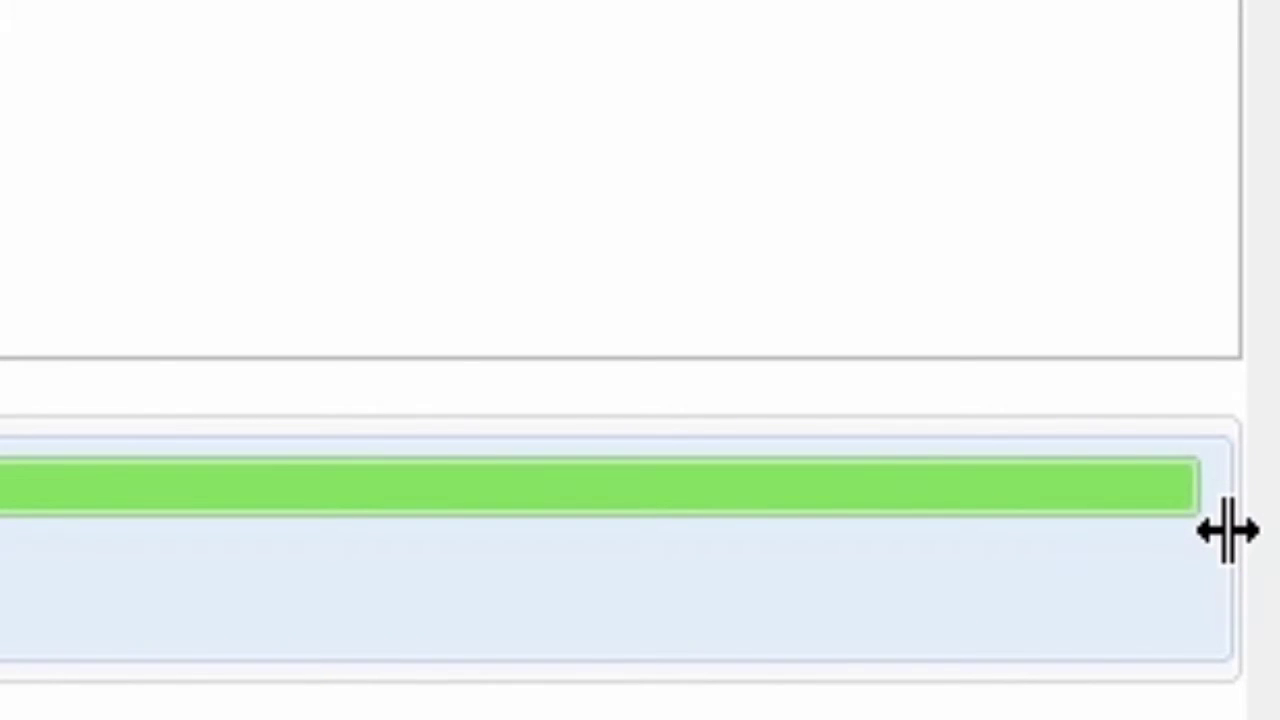
left_click_drag(1226, 533, 1157, 543)
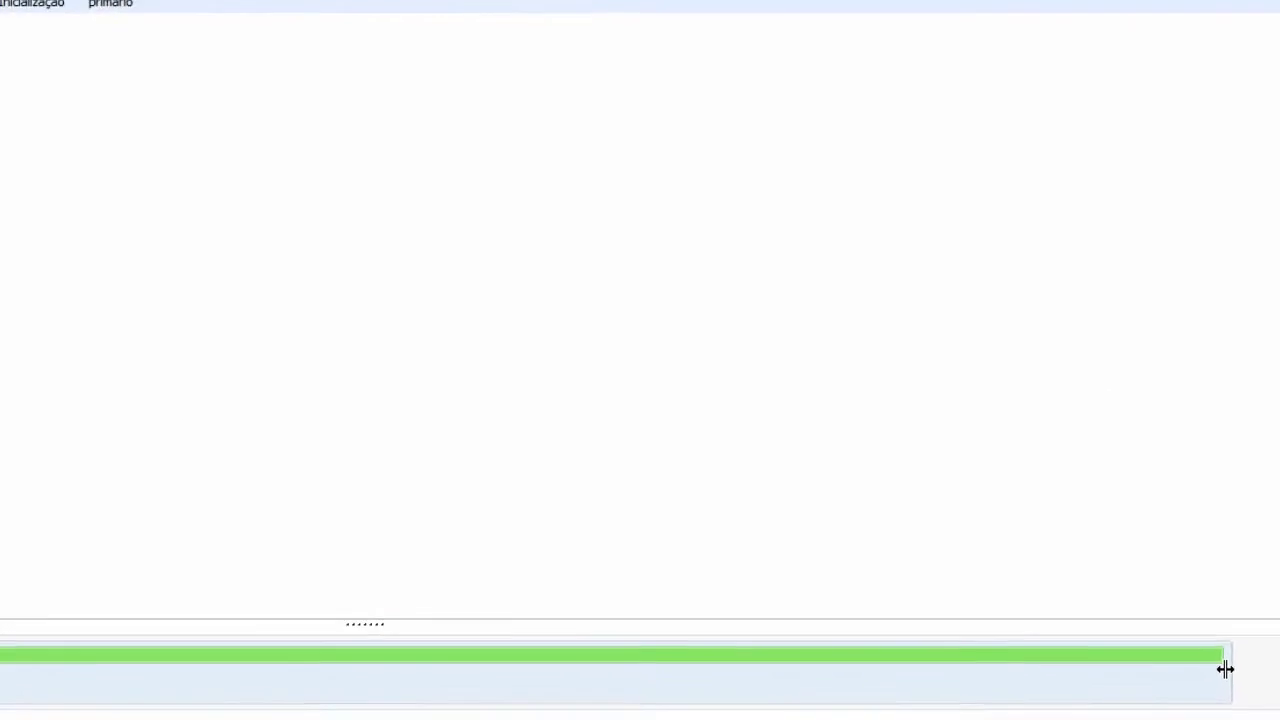
left_click_drag(1145, 617, 745, 631)
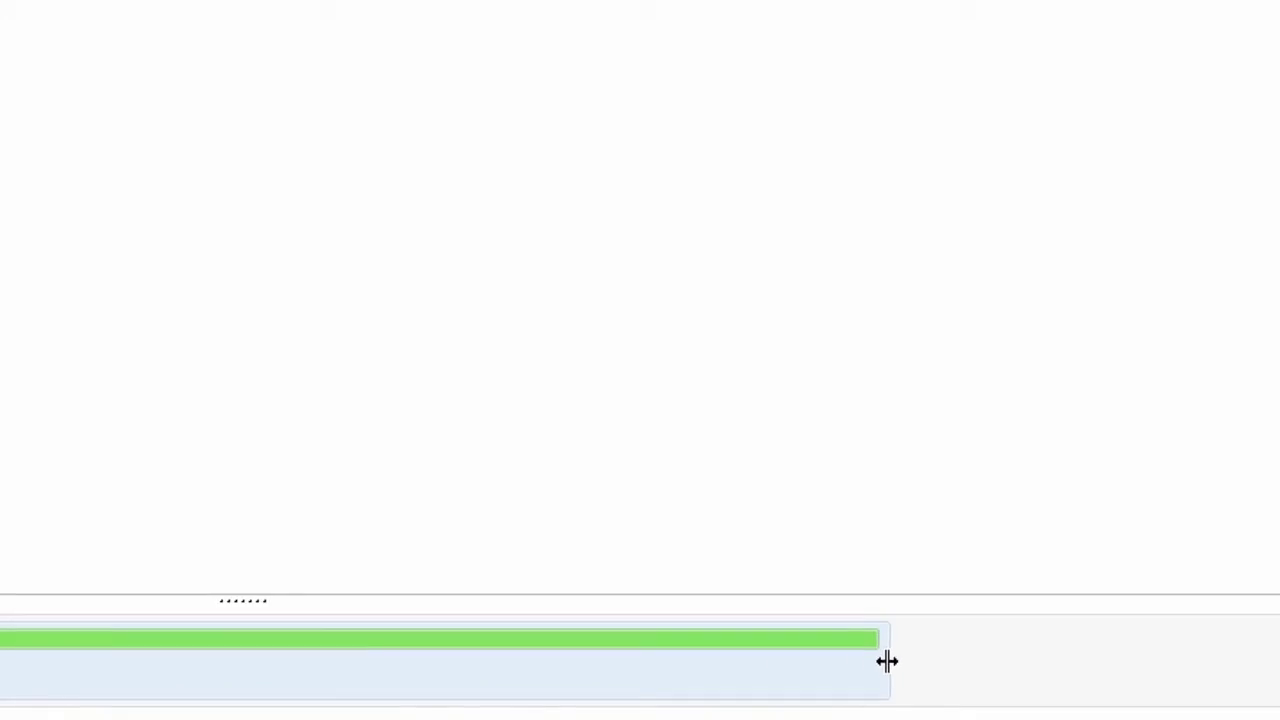
left_click_drag(887, 661, 658, 670)
left_click_drag(910, 691, 796, 691)
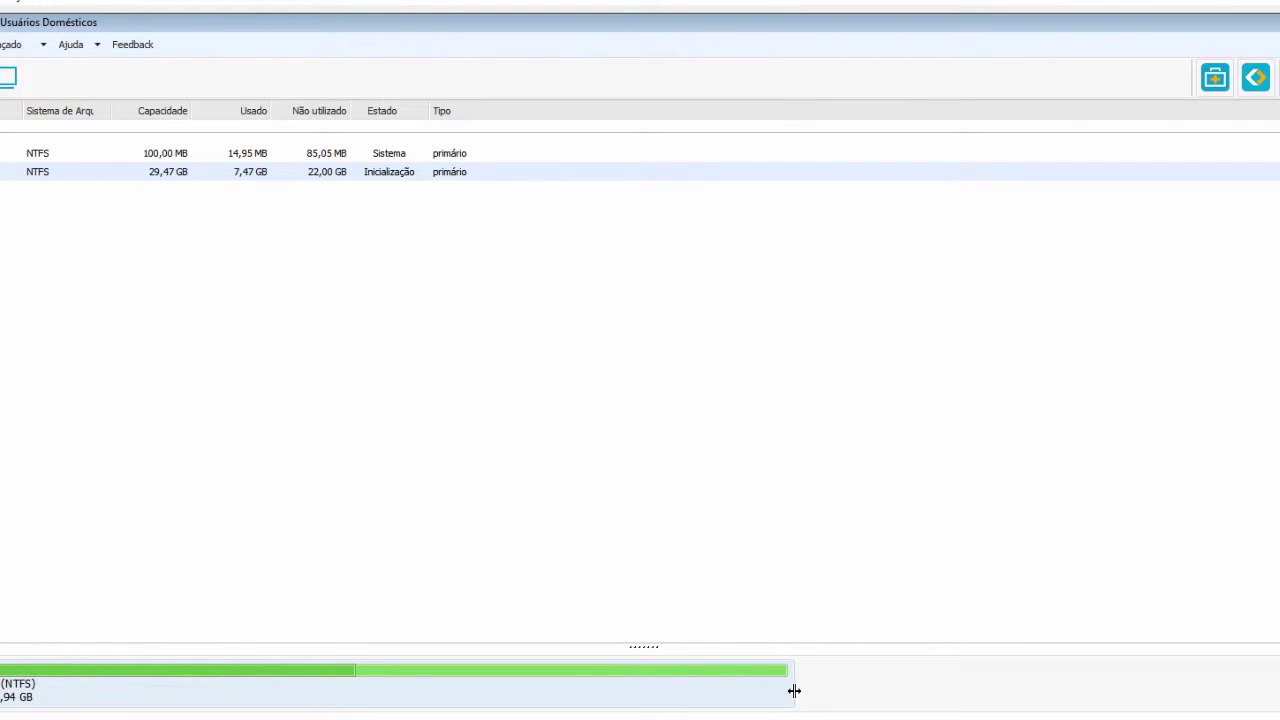
left_click_drag(796, 691, 795, 690)
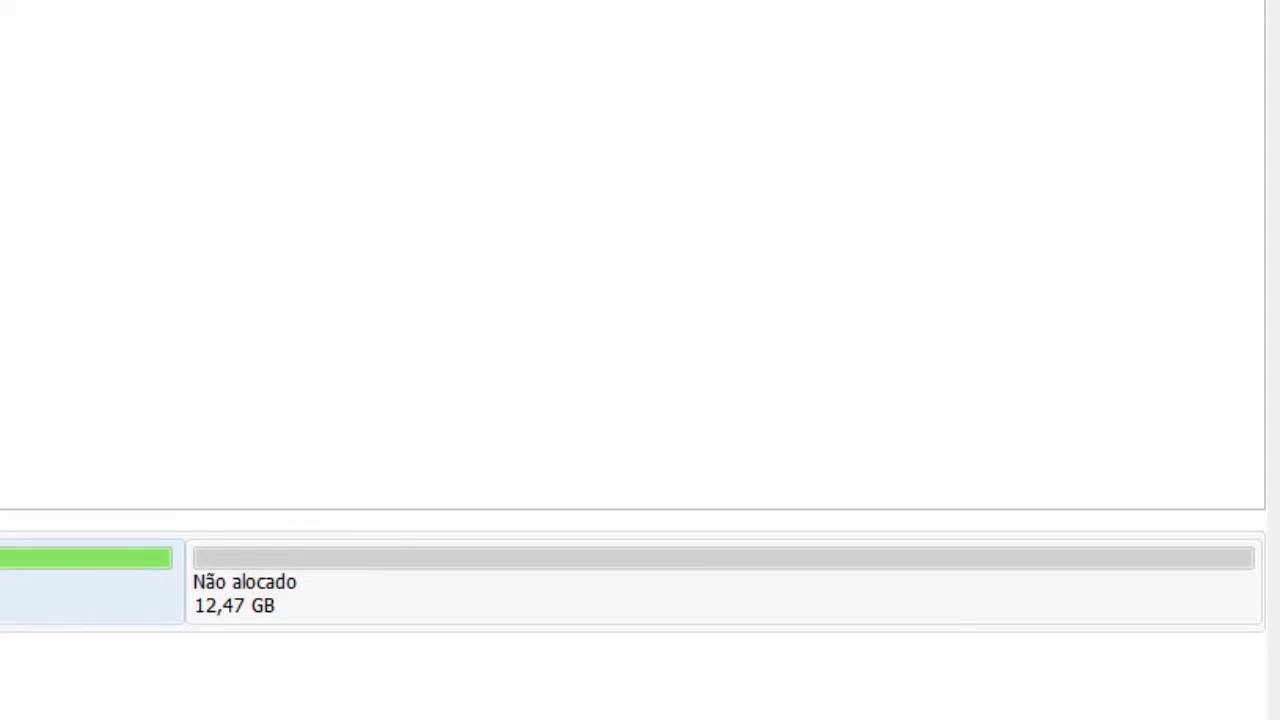
Create a logical NTFS partition labelled Documentos with drive letter G: using all of the unallocated space.
right_click(437, 608)
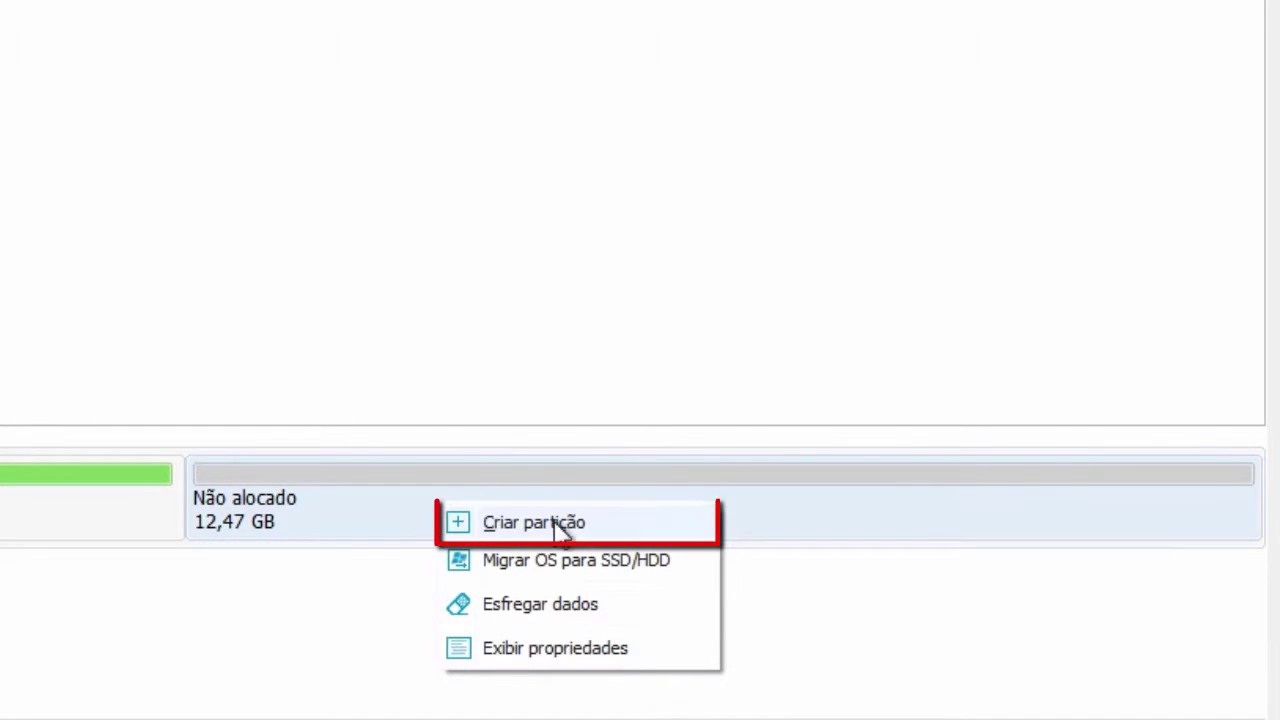
left_click(645, 535)
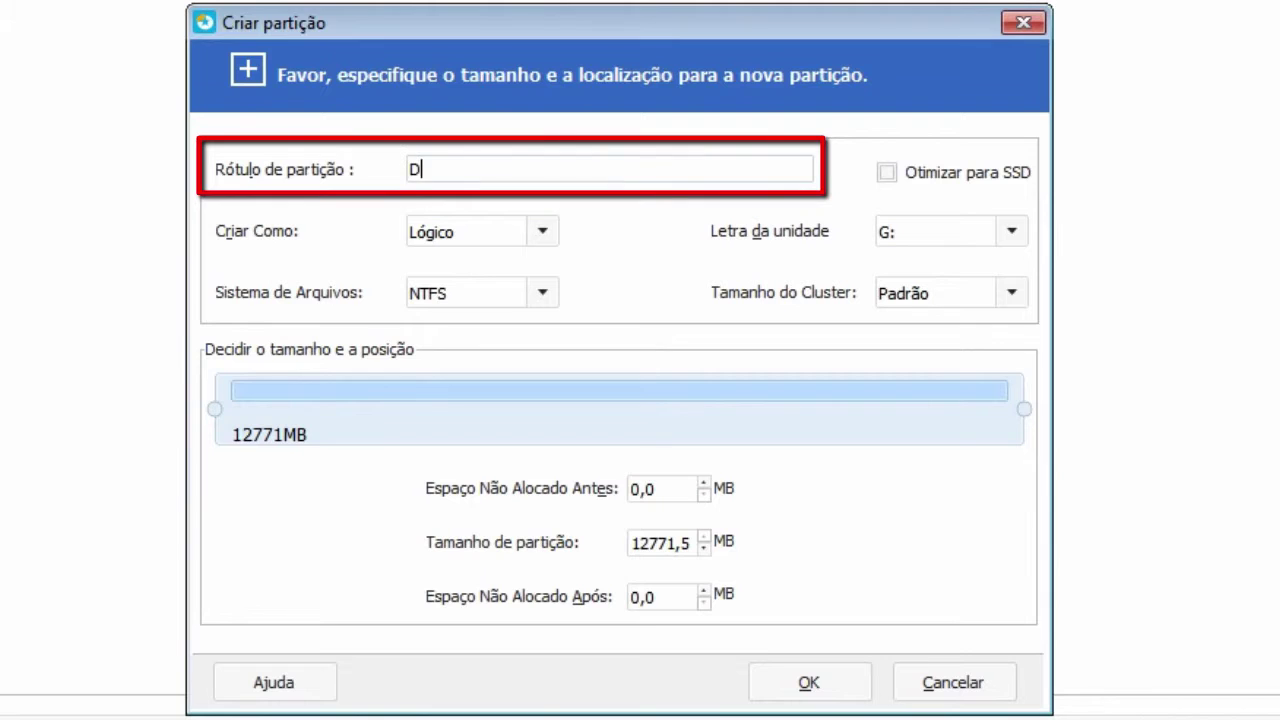
type("Documentos")
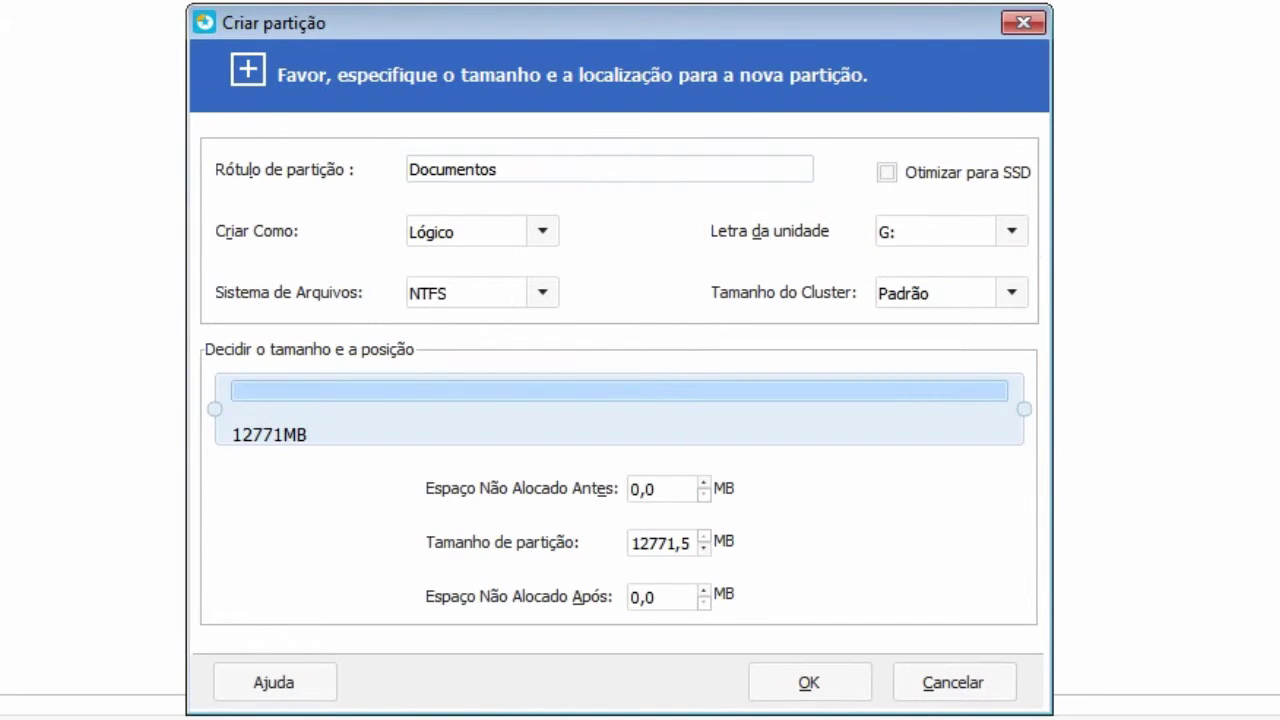
left_click(1012, 234)
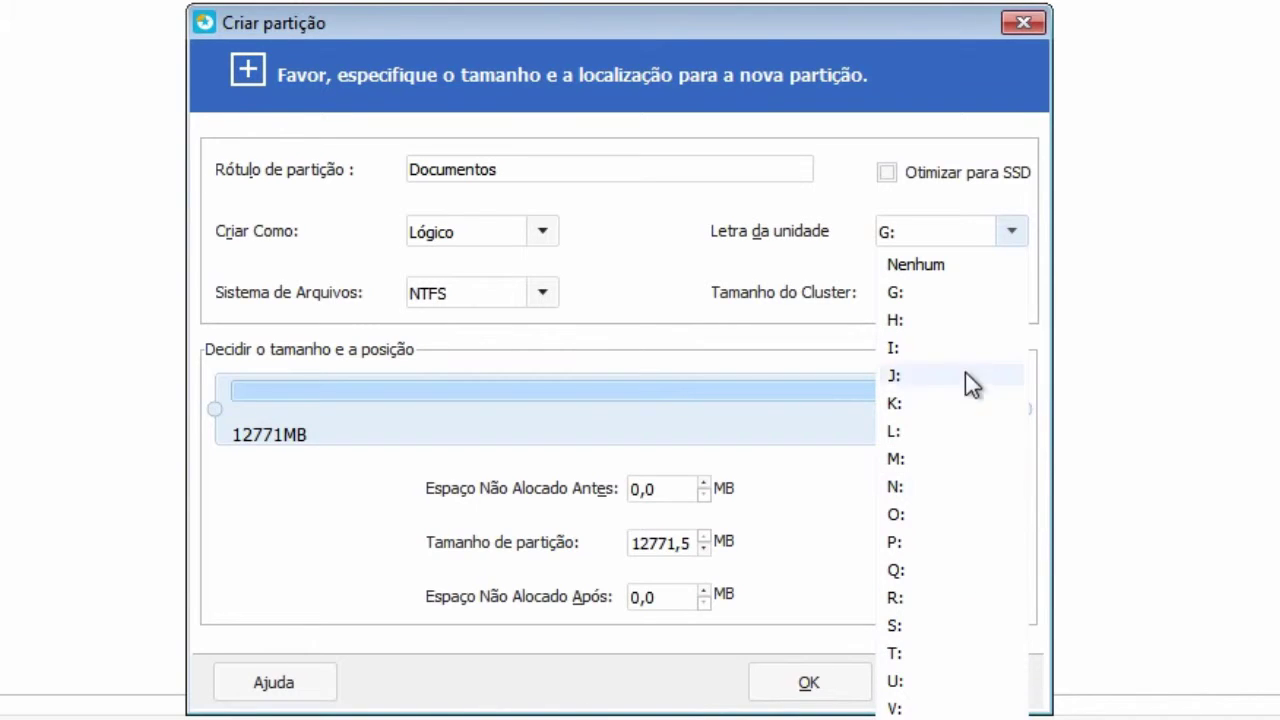
left_click(980, 293)
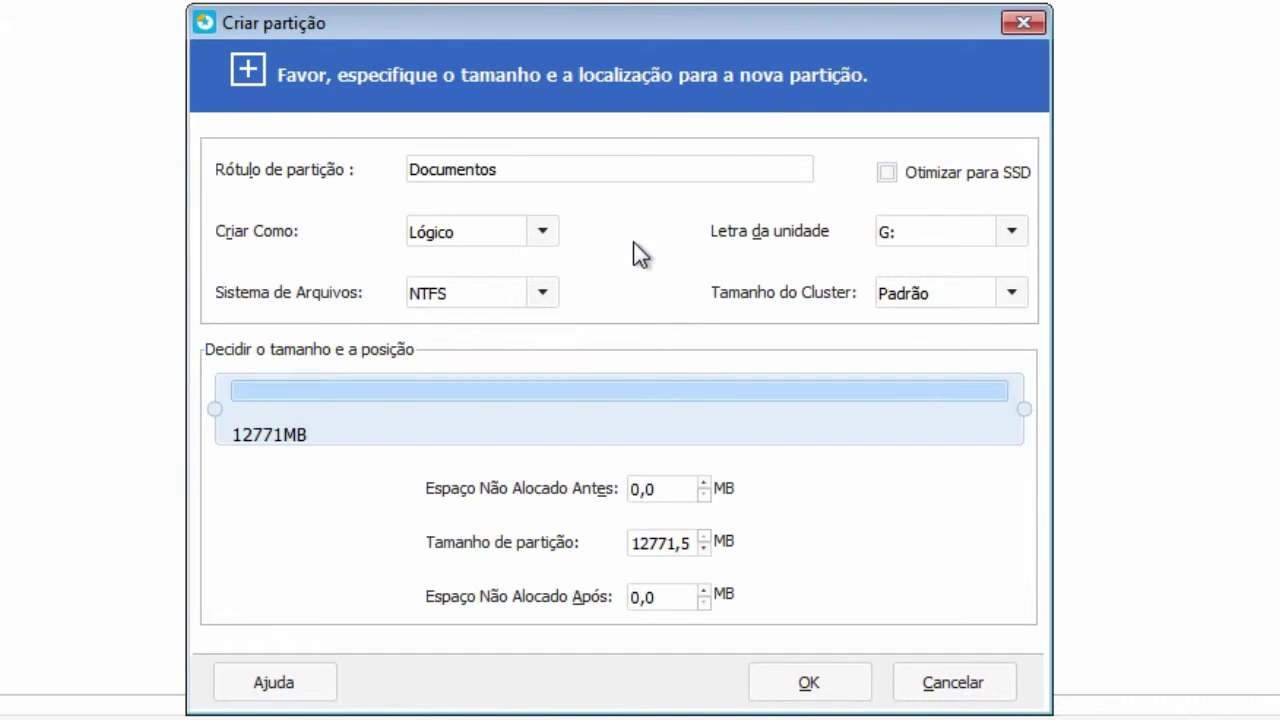
left_click(810, 688)
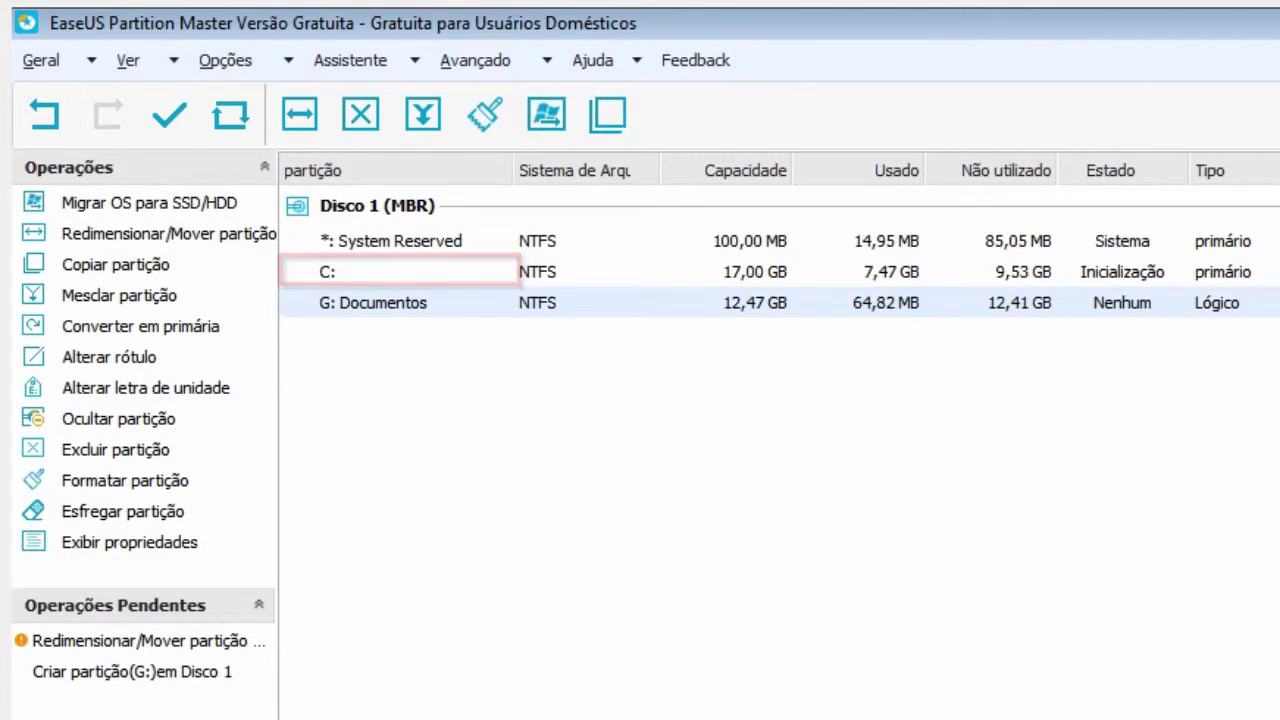
Change the label of the C: partition to WINDOWS.
right_click(447, 268)
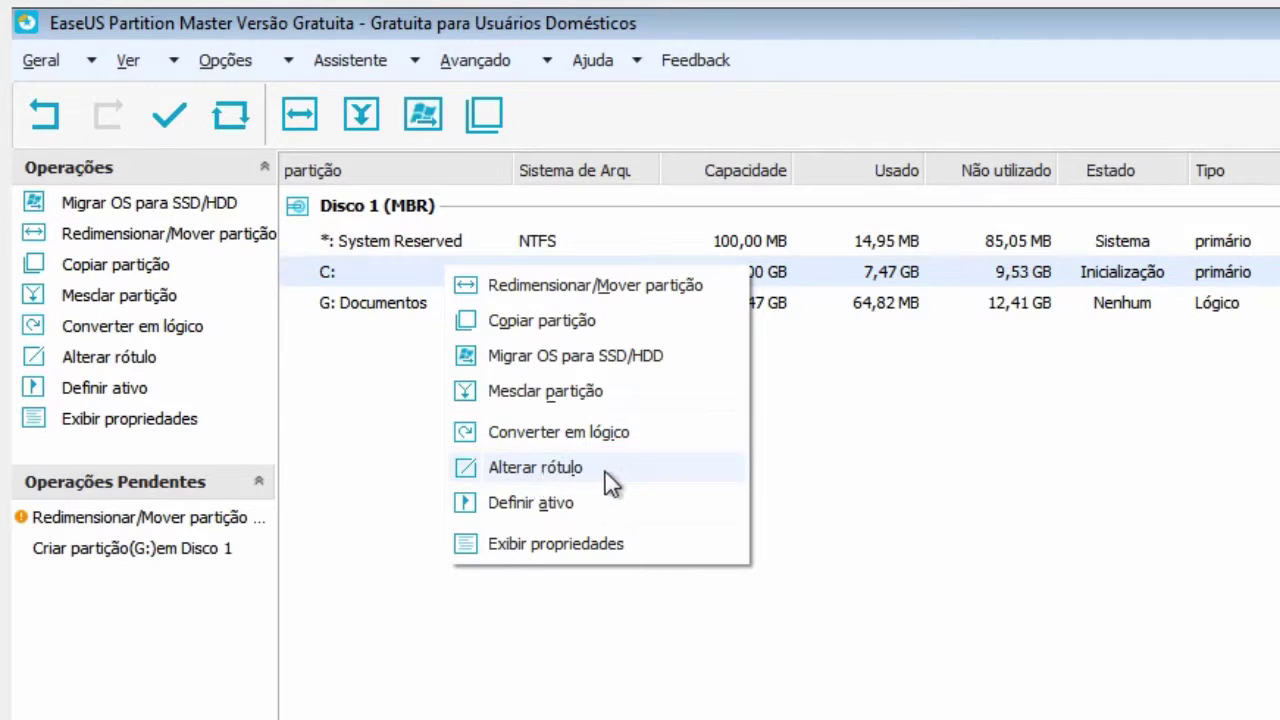
left_click(605, 470)
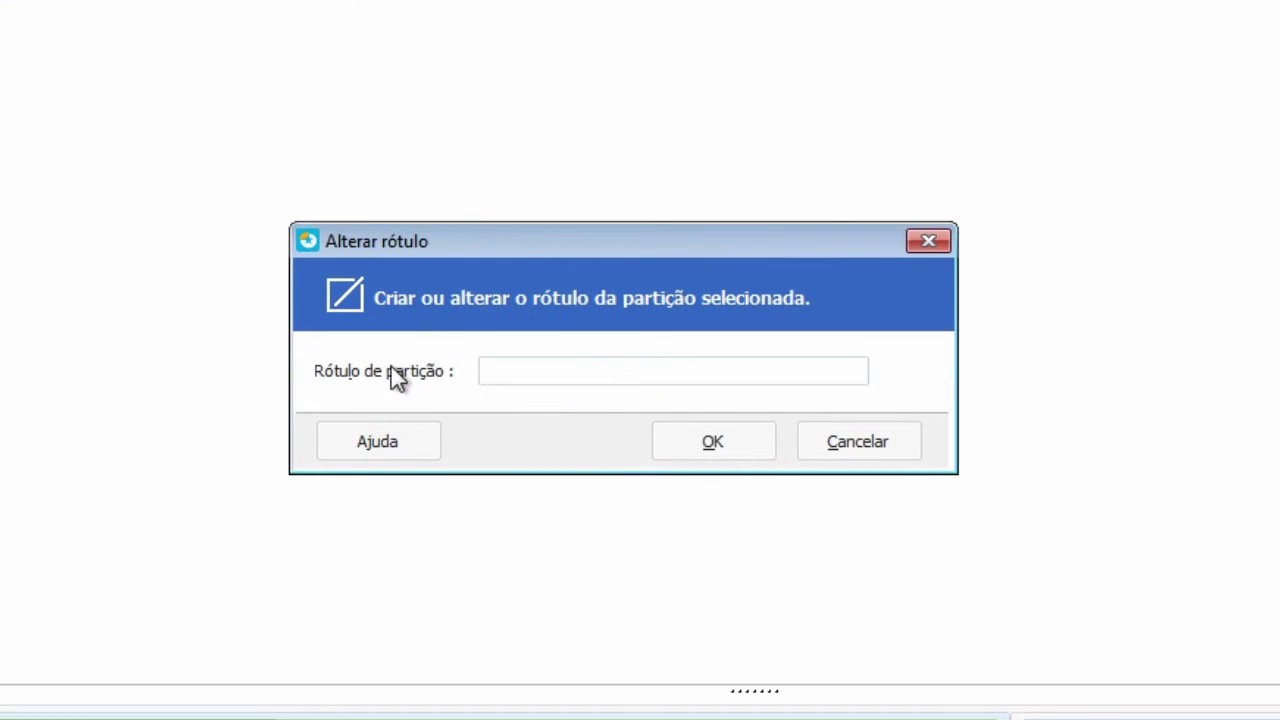
left_click(736, 449)
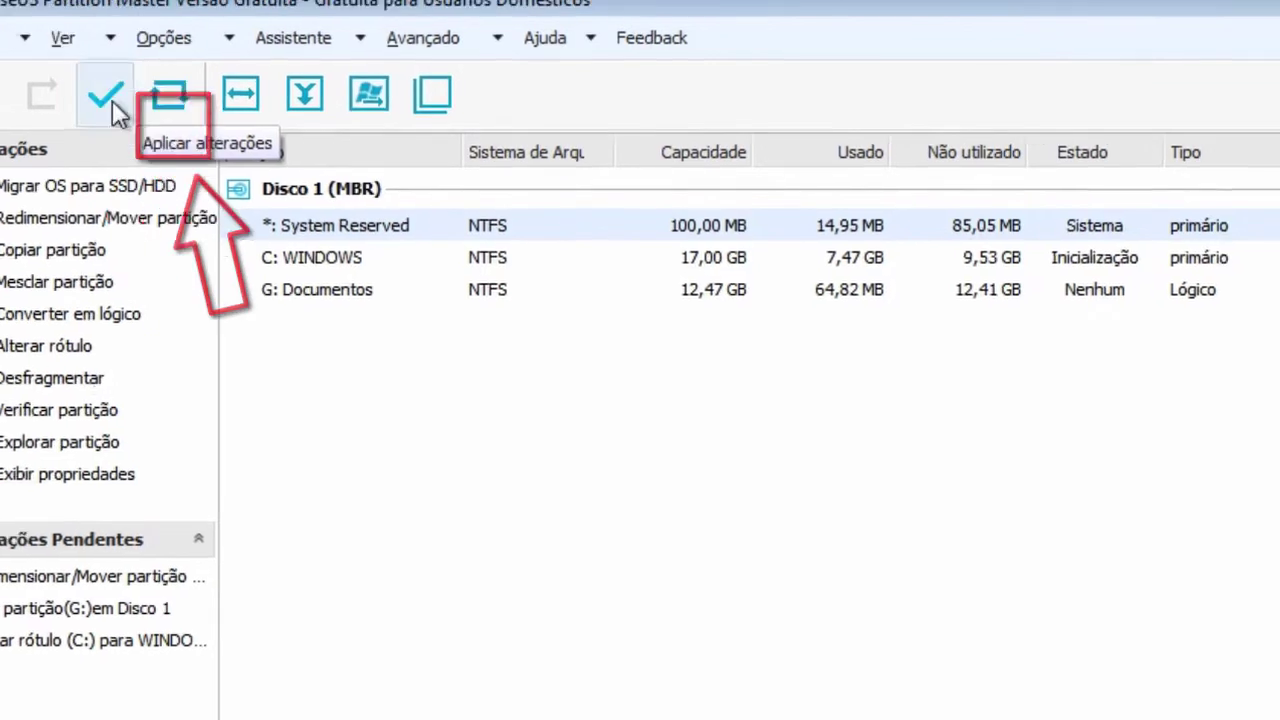
Apply all pending partition operations and confirm their execution, without the option to shut down the computer once they are applied.
left_click(182, 146)
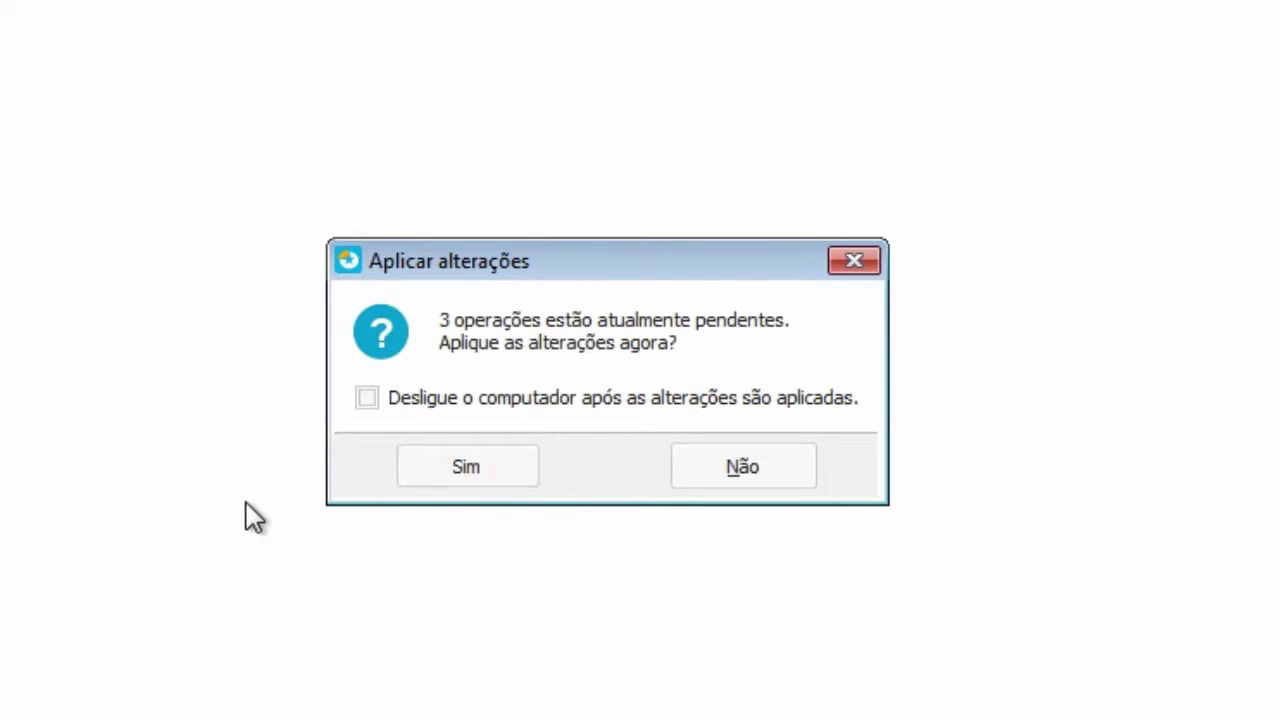
left_click(466, 467)
left_click(514, 489)
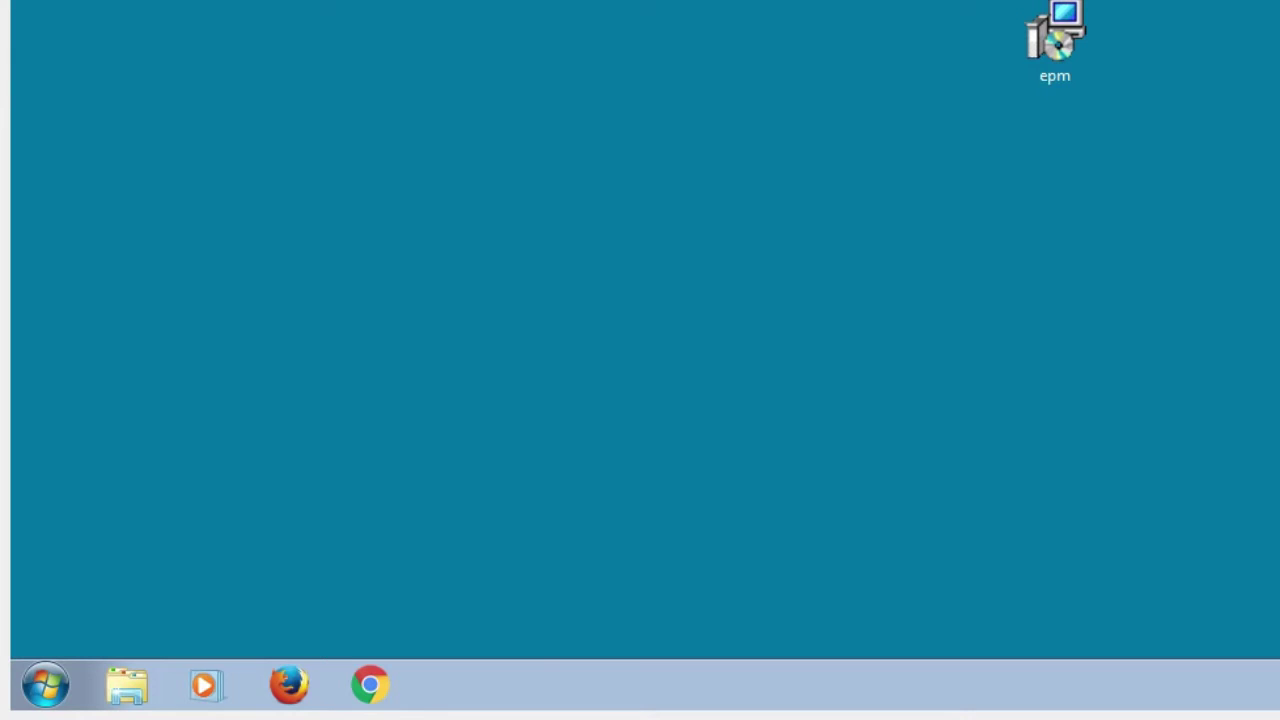
Open the Computer window in Windows and examine the WINDOWS (C:) and Documentos (G:) drives.
left_click(46, 685)
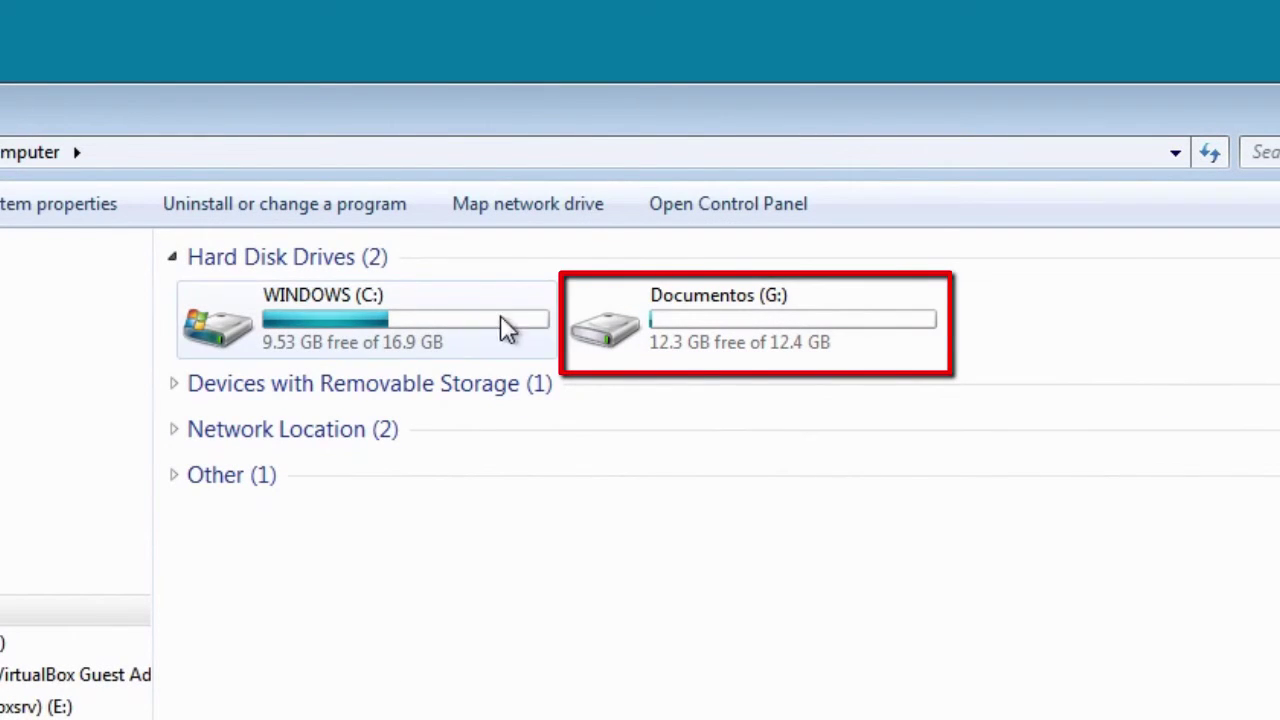
left_click(695, 318)
left_click(457, 340)
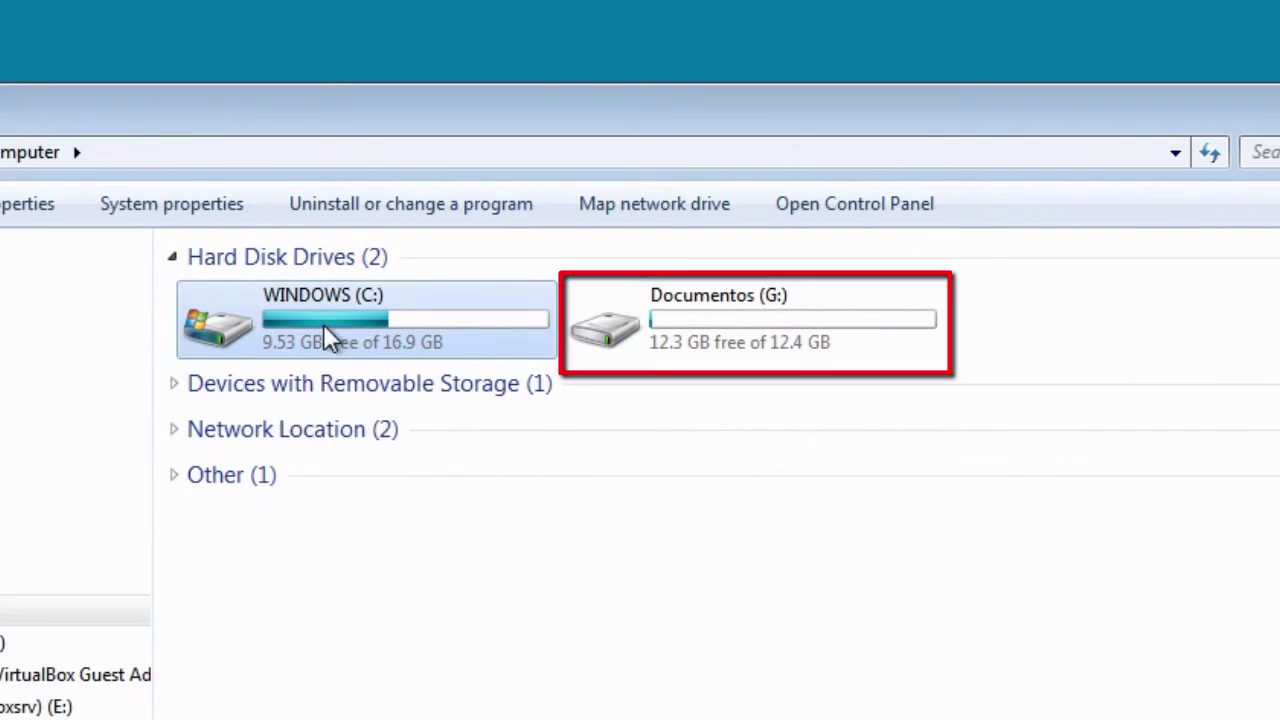
Create a desktop shortcut to the Documentos (G:) drive and open the drive through it.
right_click(758, 326)
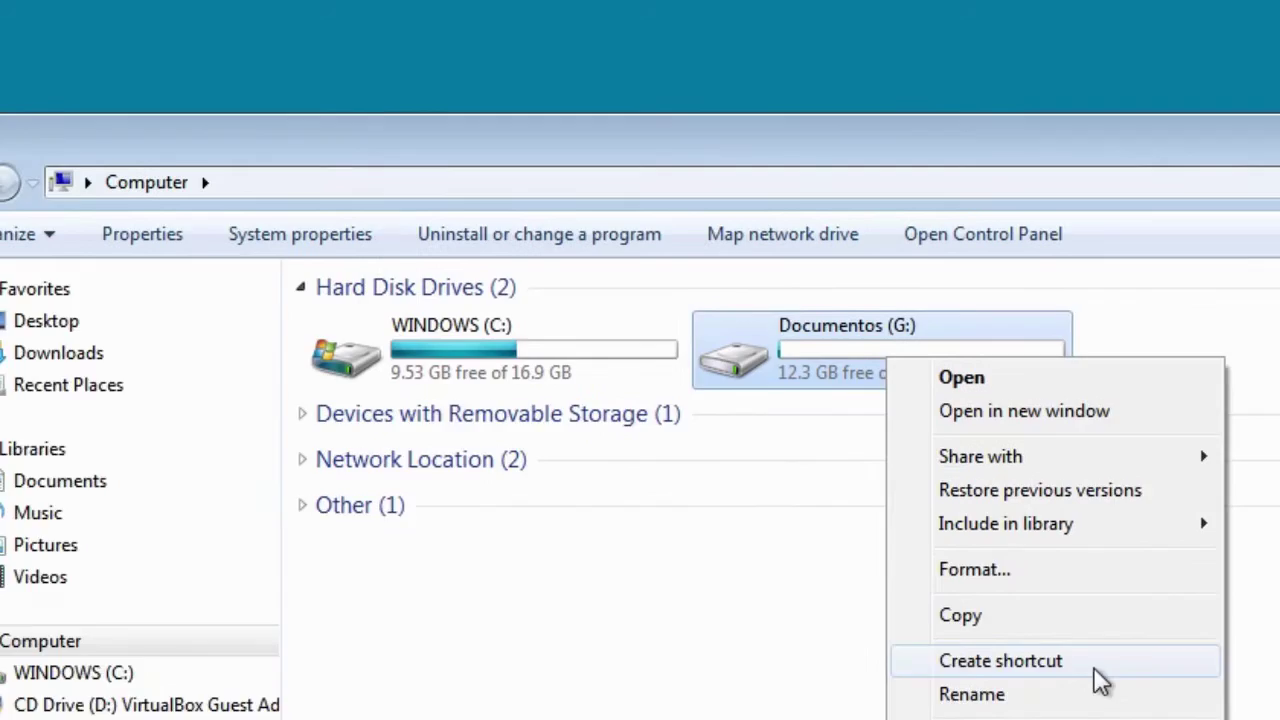
left_click(1096, 674)
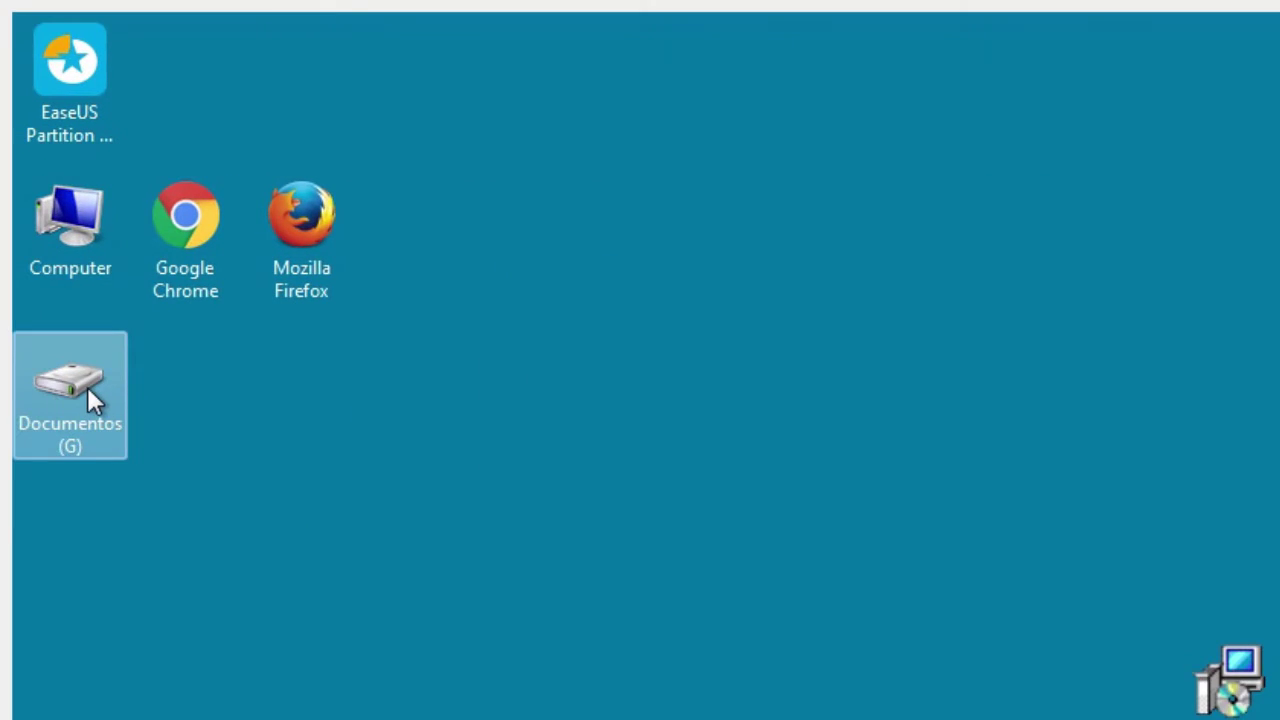
double_click(87, 386)
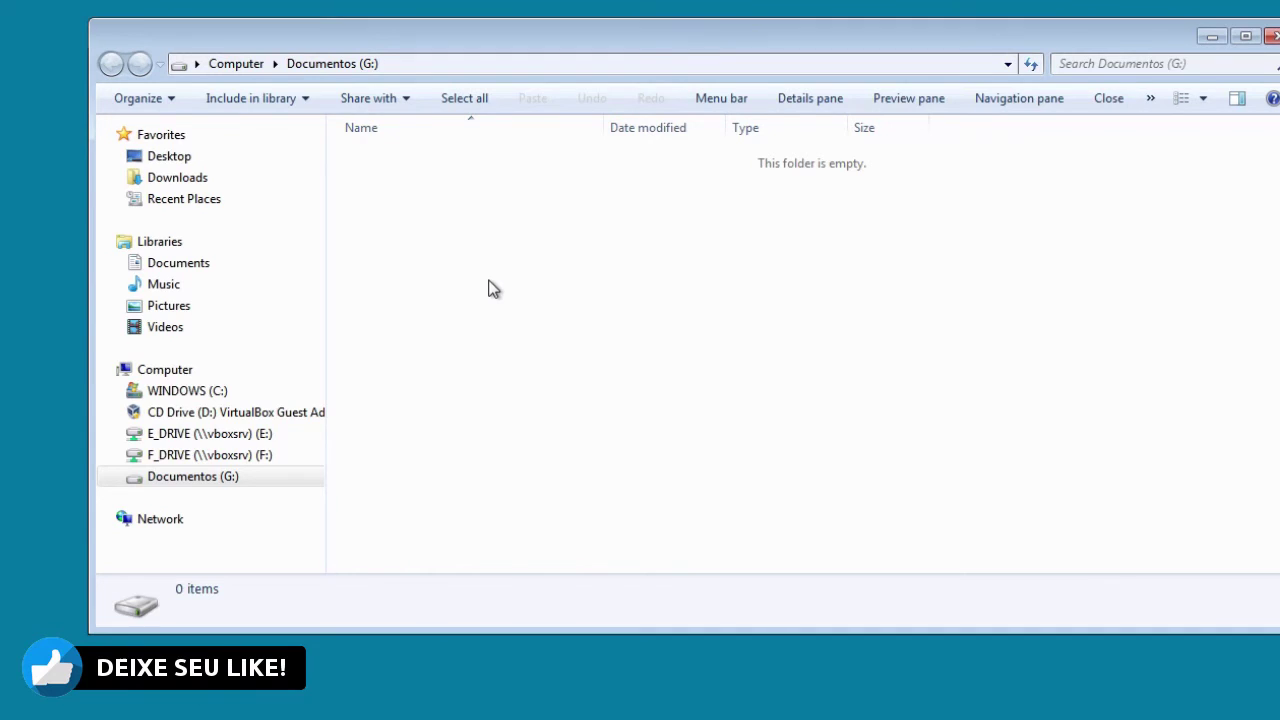
Return to the Computer view of the hard disk drives and clear the selection of Documentos (G:).
key("BackSpace")
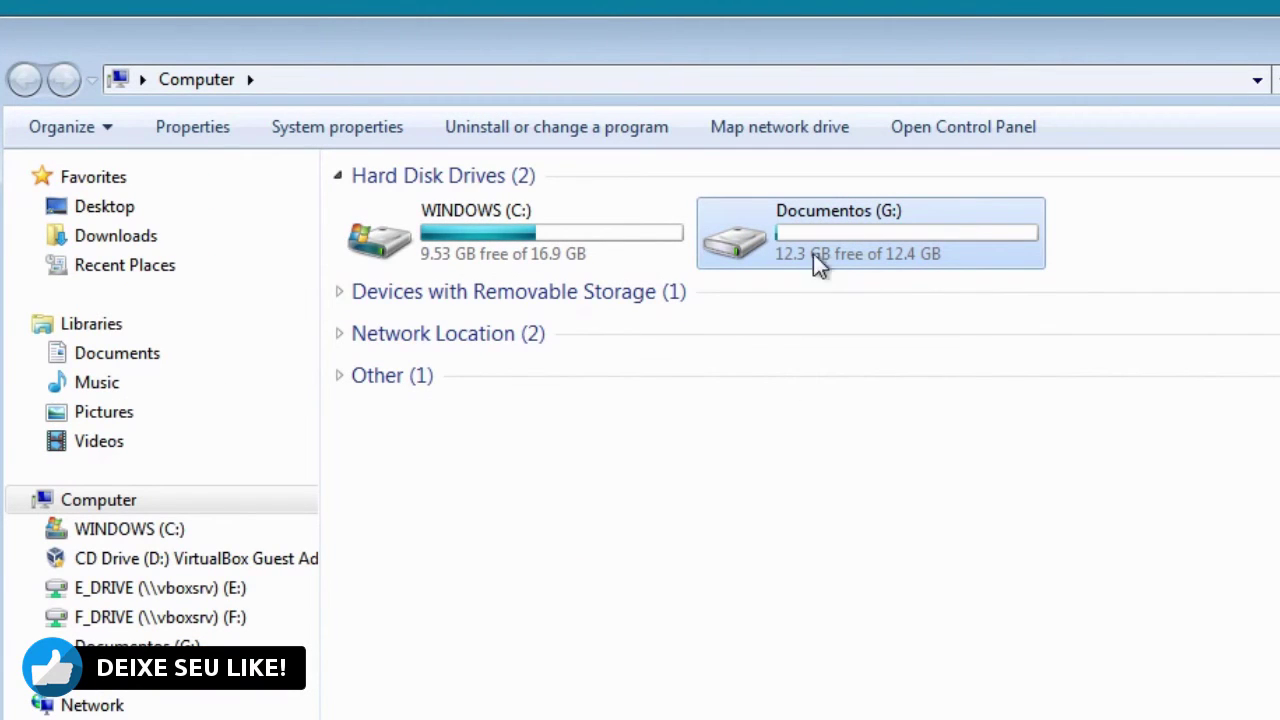
left_click(869, 510)
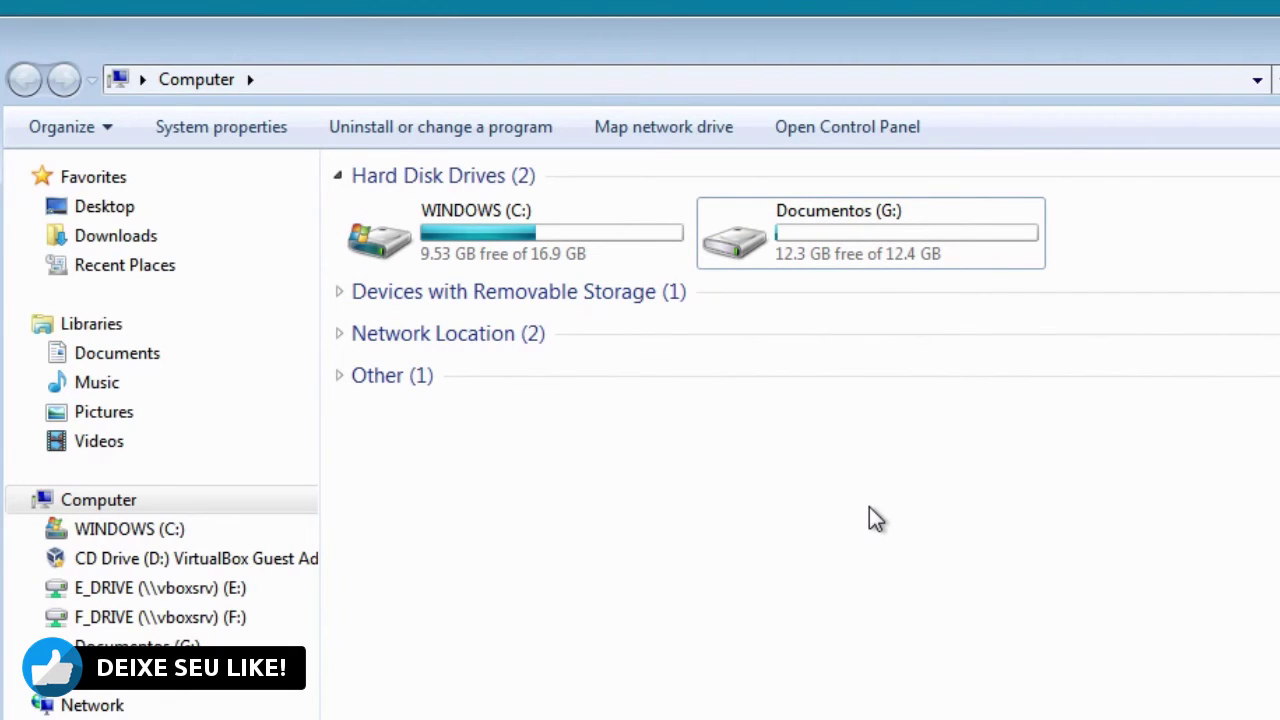
right_click(853, 464)
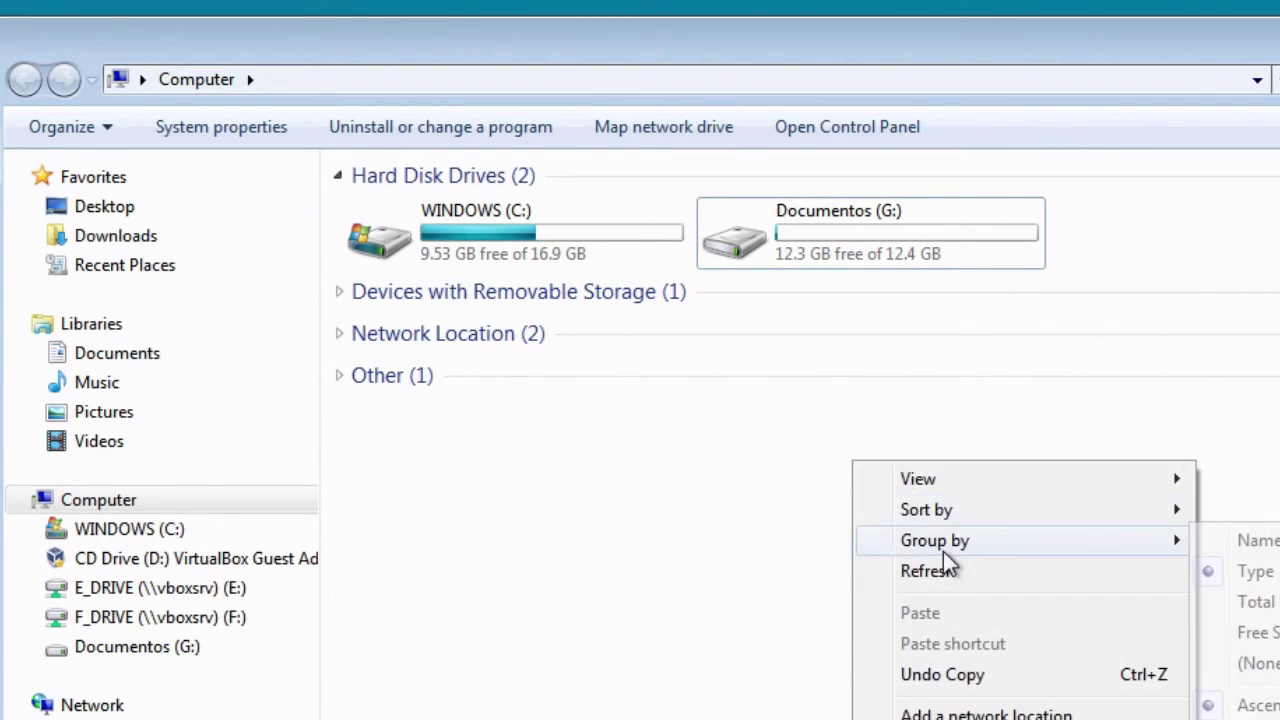